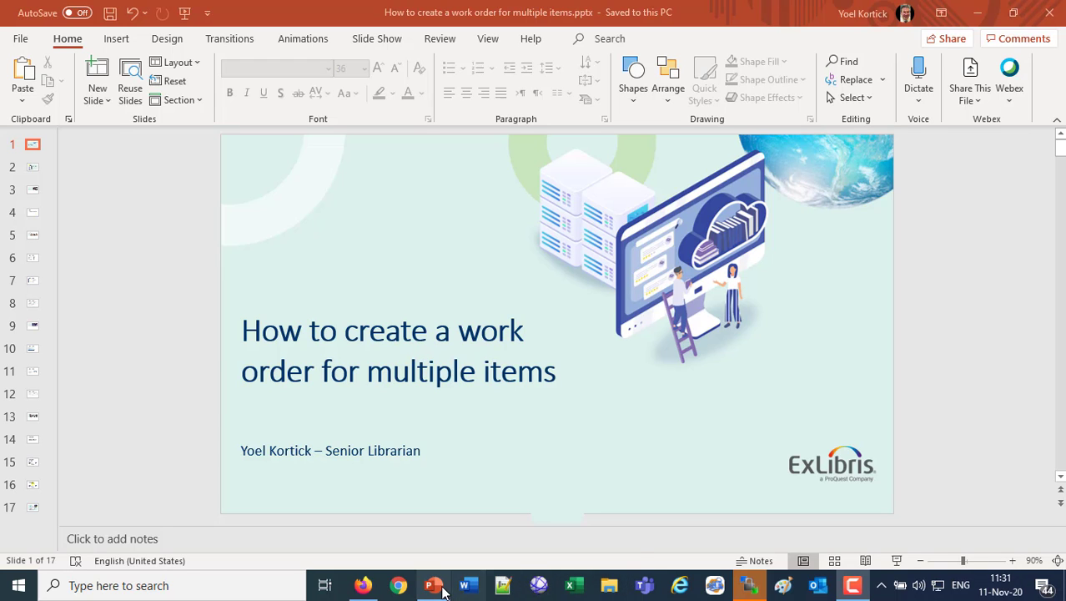
- Switch from the PowerPoint title slide to the Alma home dashboard in Firefox
click(362, 585)
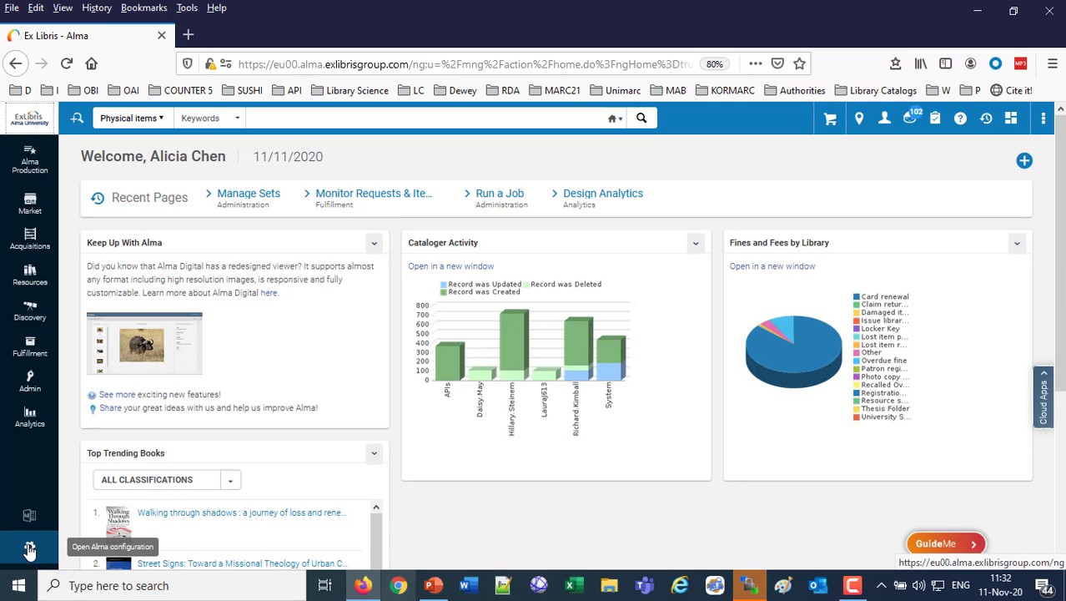
- Search the configuration menu for 'work orde' and open Work Order Types
click(29, 551)
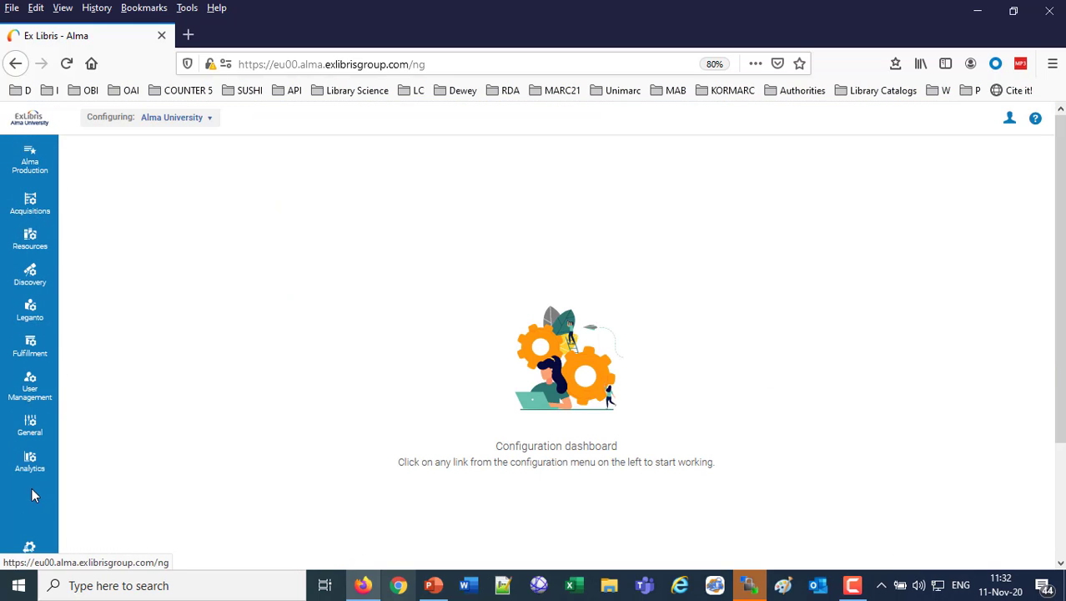
click(29, 157)
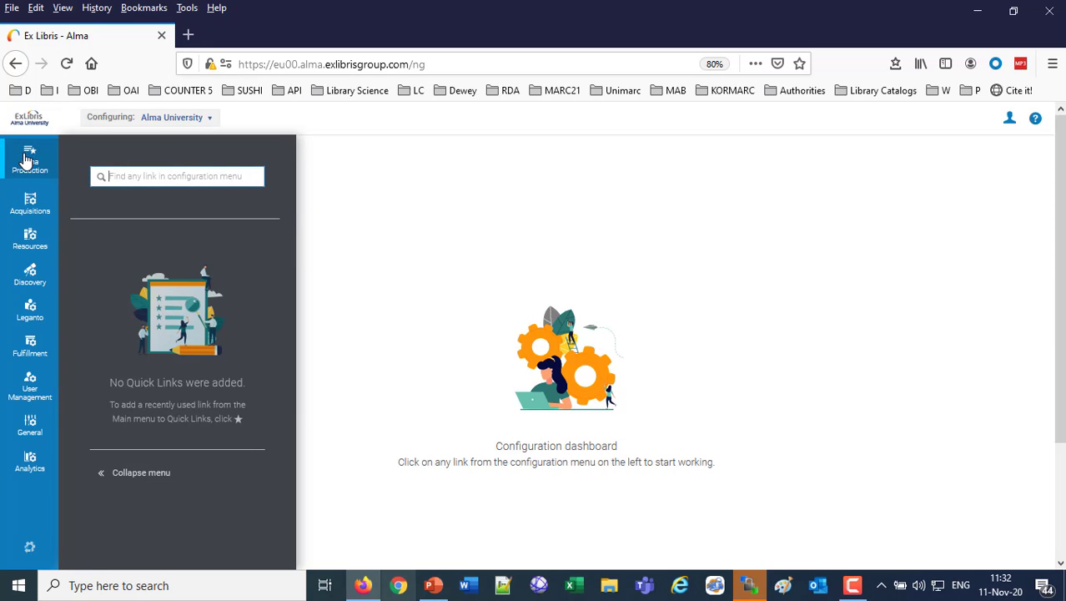
text(work orde)
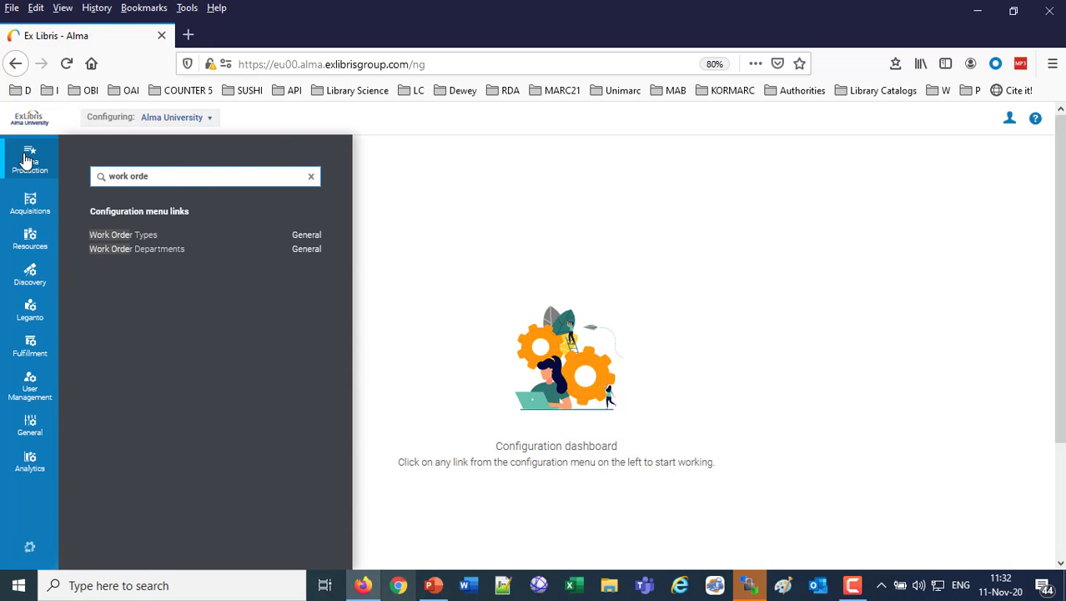
click(117, 238)
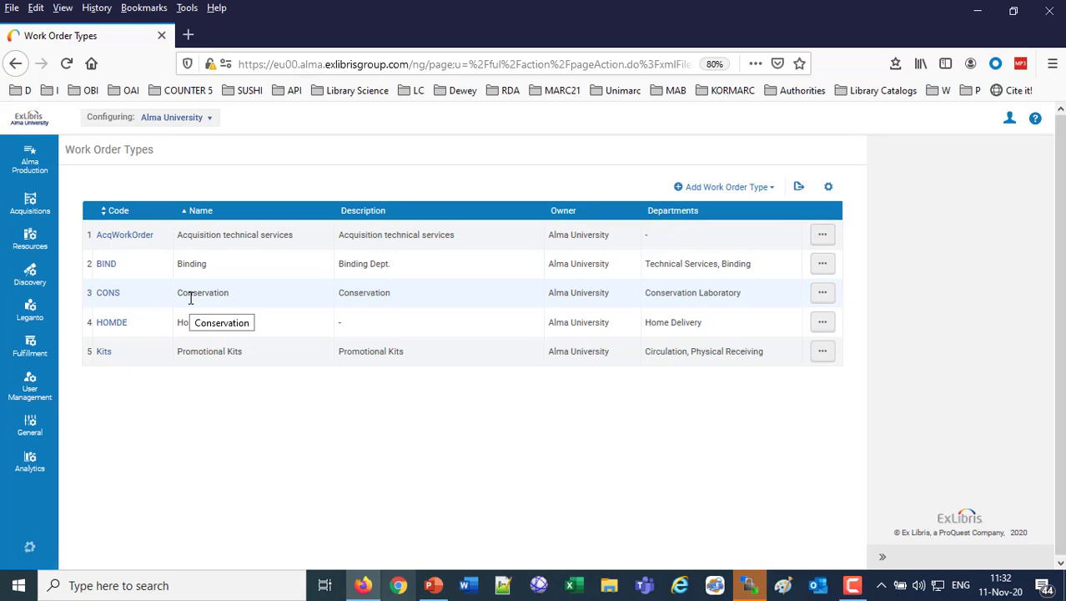
click(822, 293)
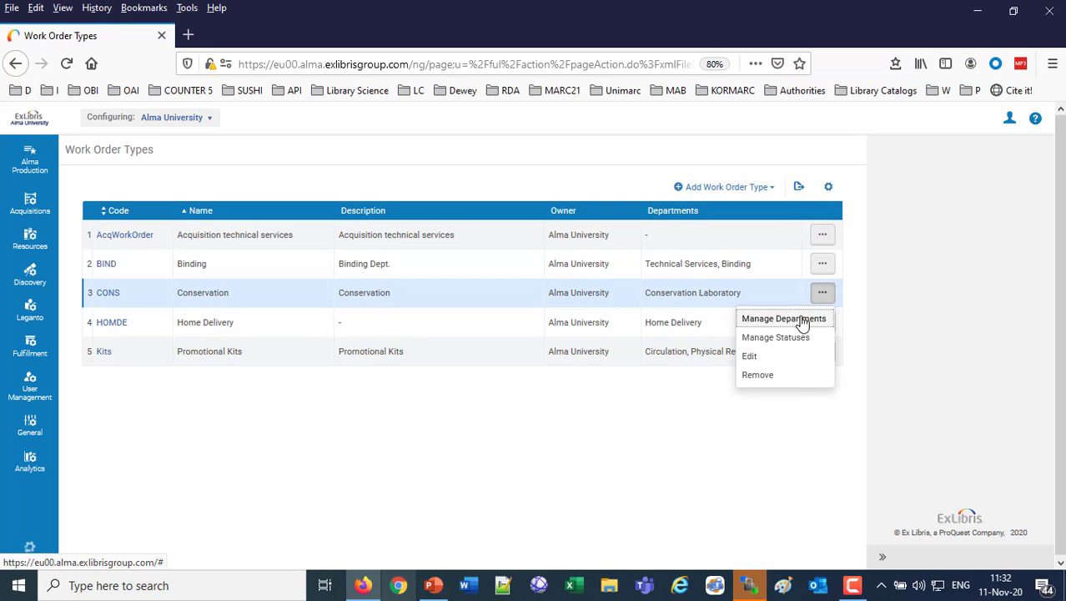
click(782, 338)
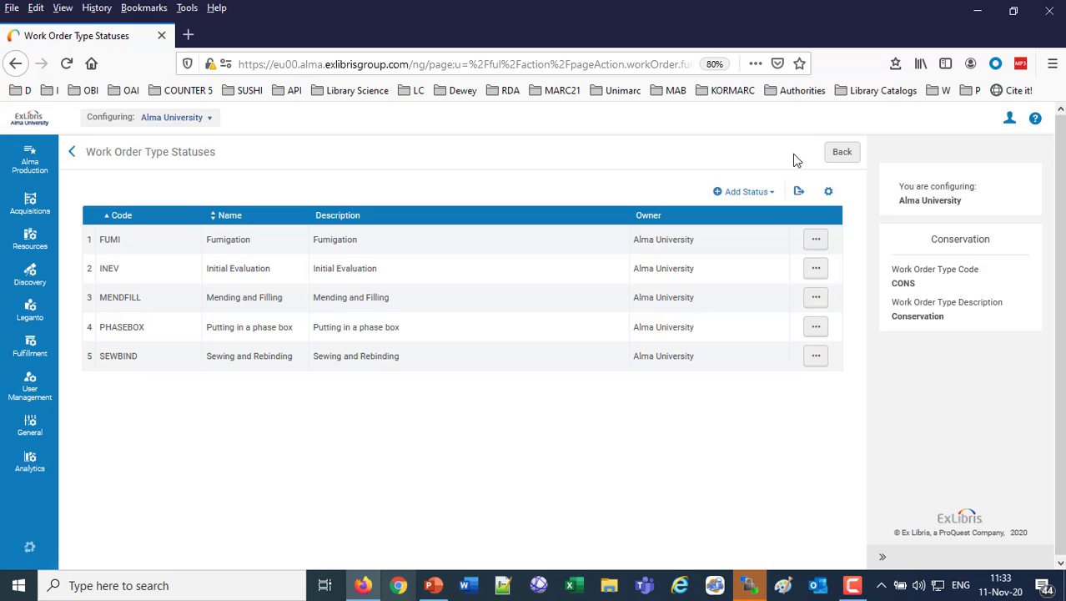
click(842, 154)
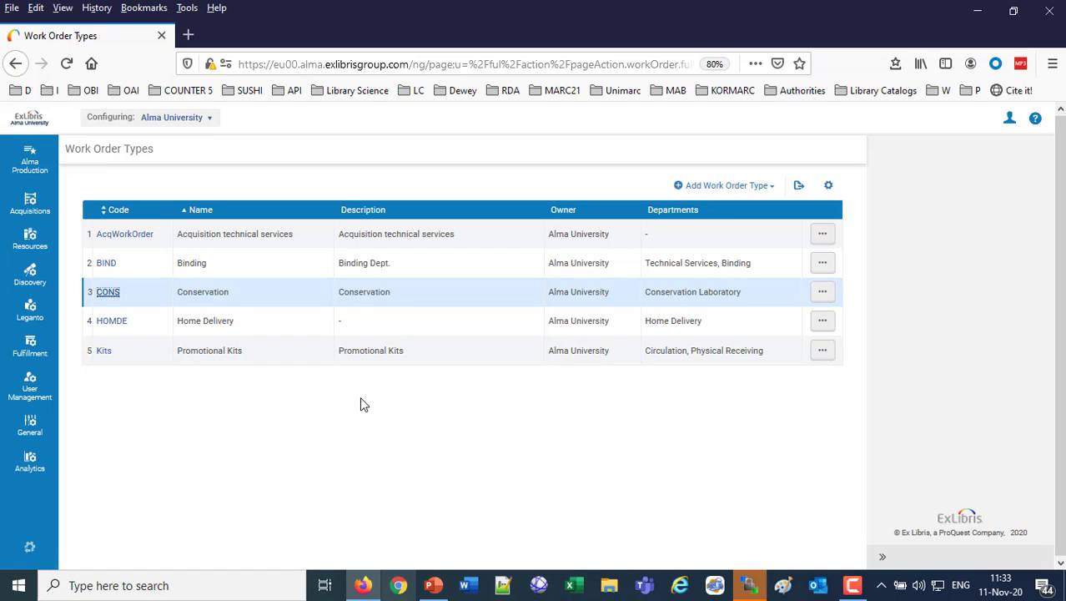
- Go to Admin > Manage Sets and search All Sets for 'repair'
click(30, 547)
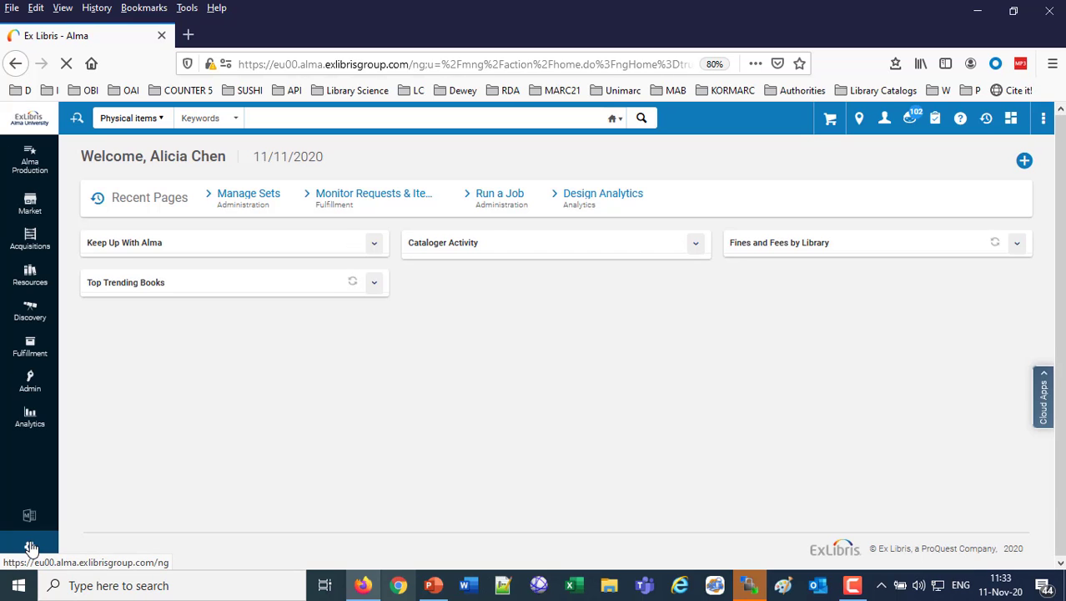
click(30, 383)
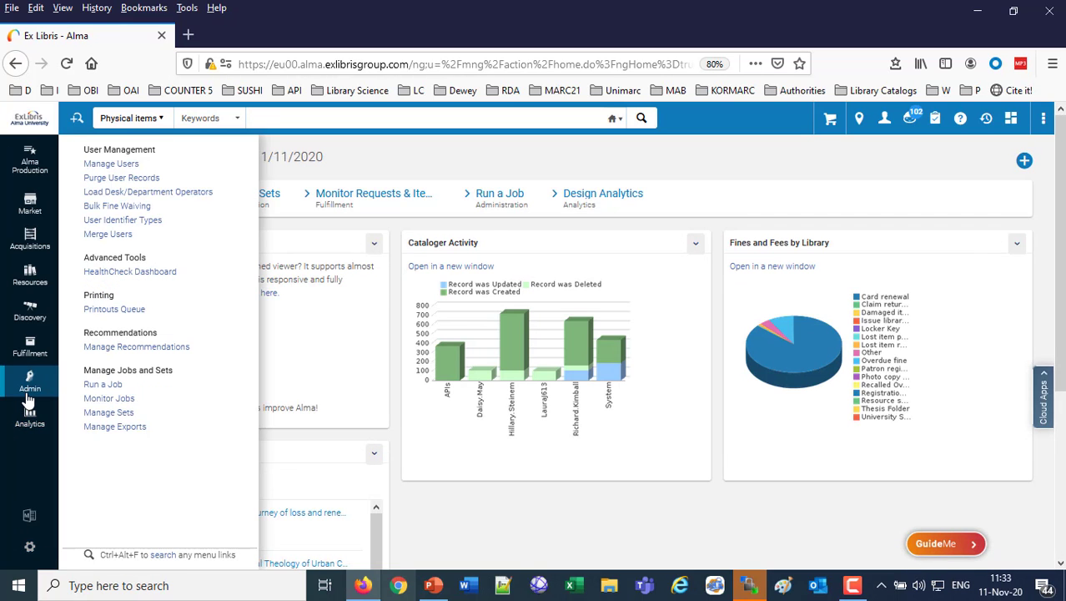
click(108, 412)
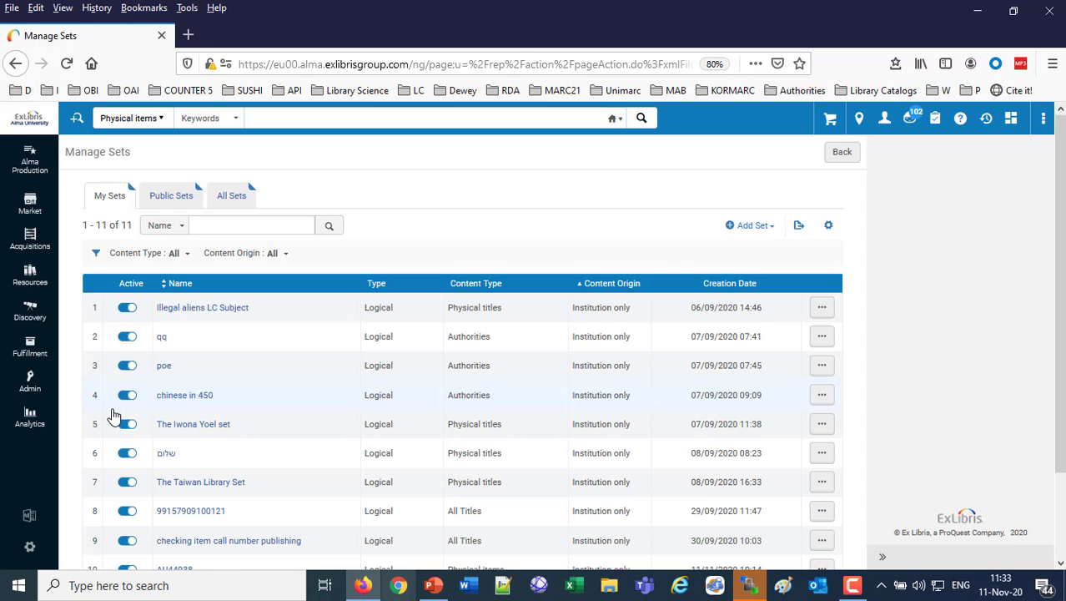
click(231, 196)
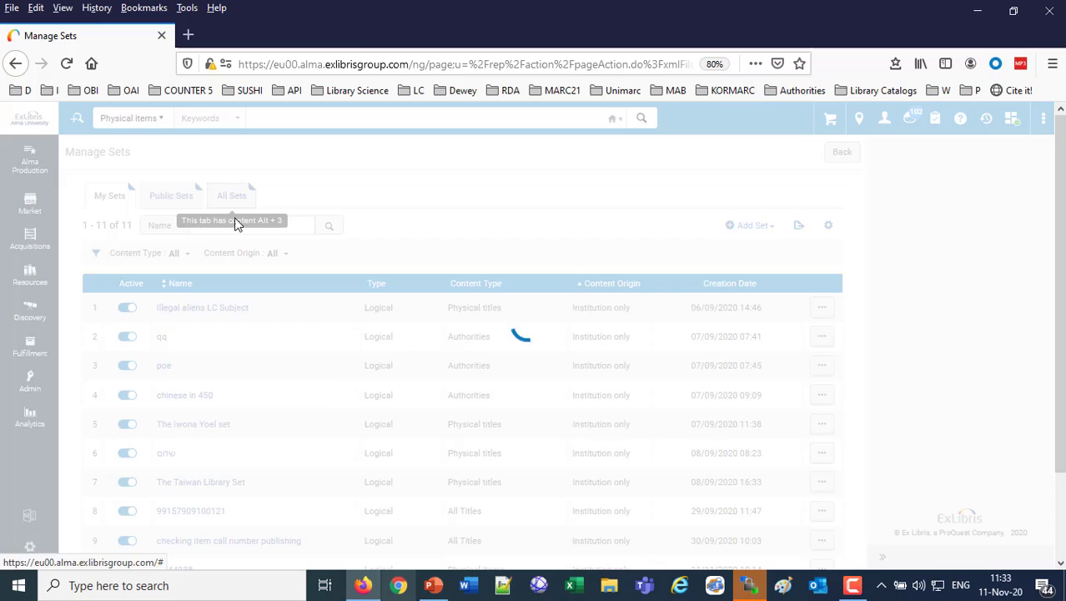
click(234, 224)
text(repair)
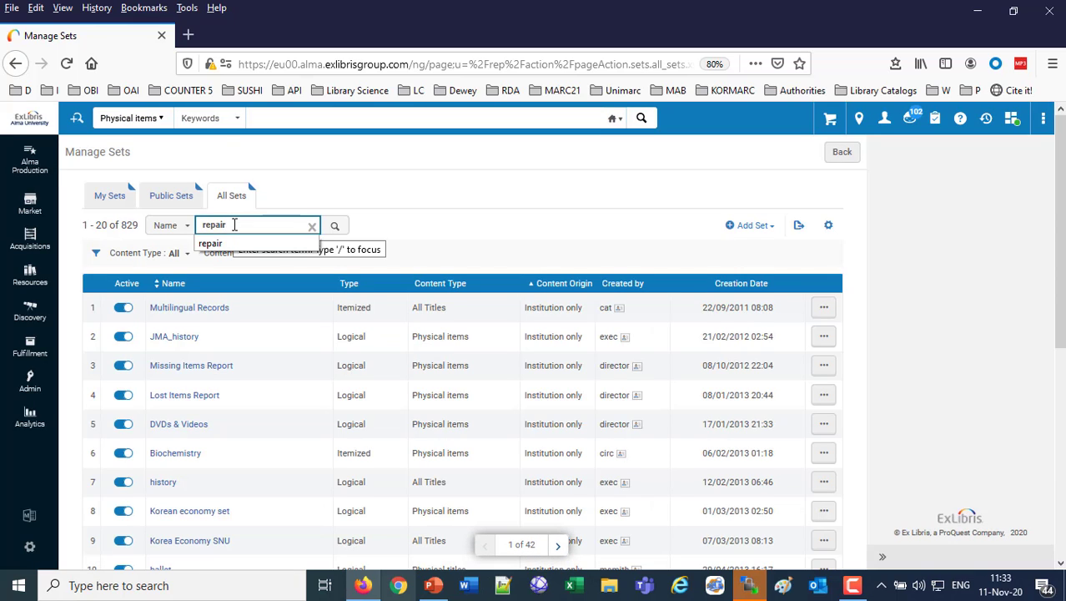
key(Return)
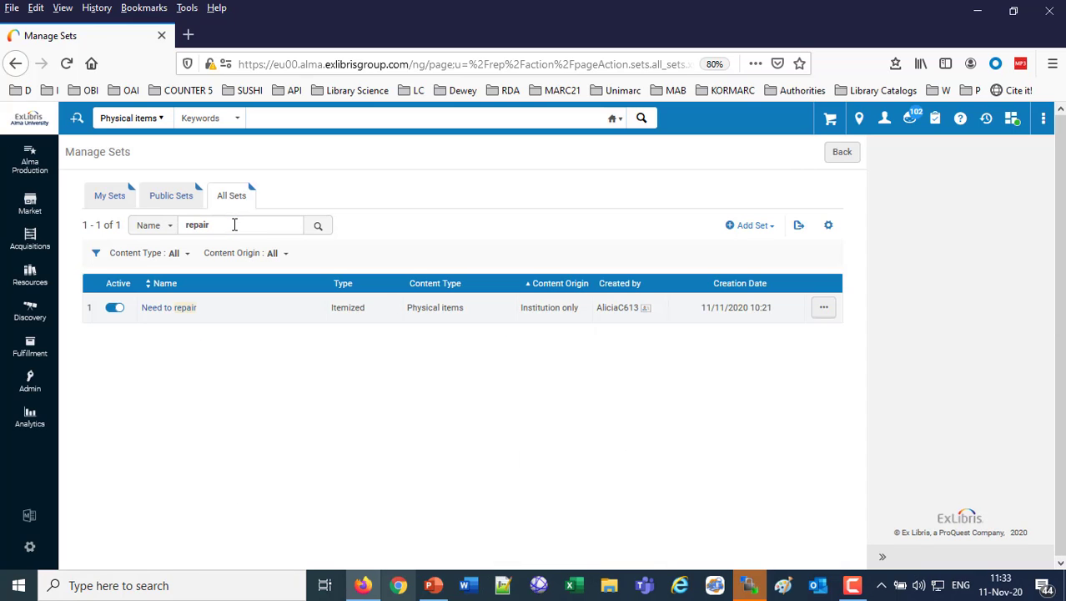
click(824, 309)
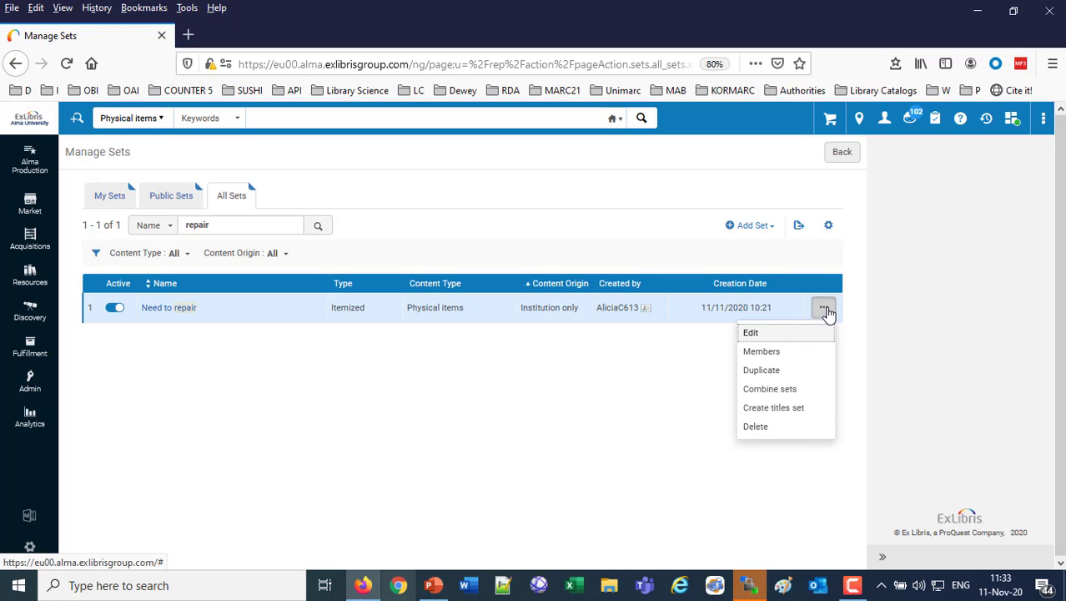
- List the Need to repair members, including 'Diversity and trade' and 'Whatever happened to productivity?'
click(773, 356)
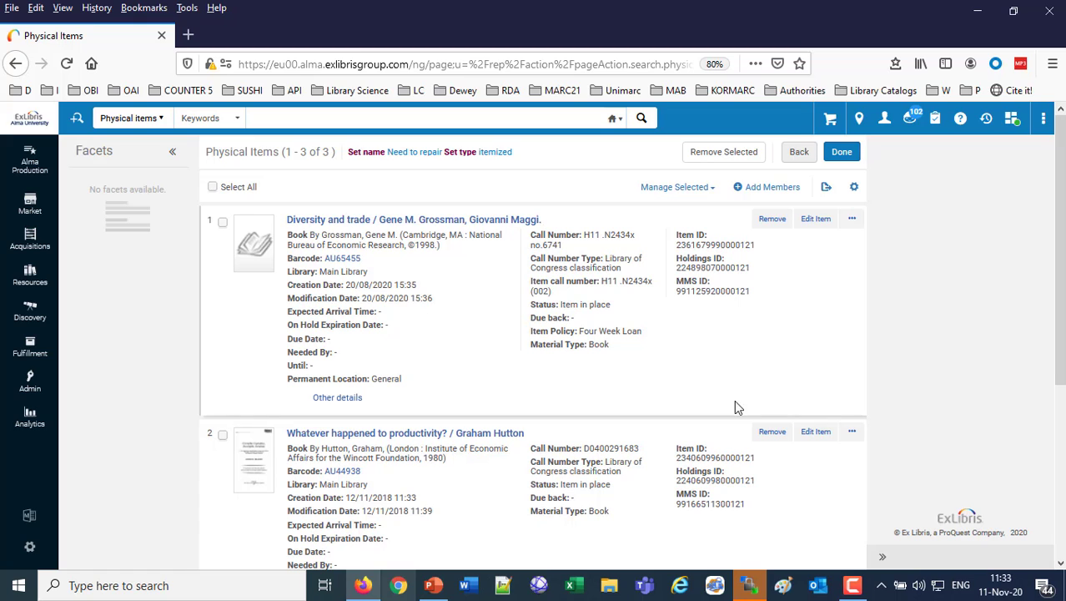
scroll(734, 407, down, 2)
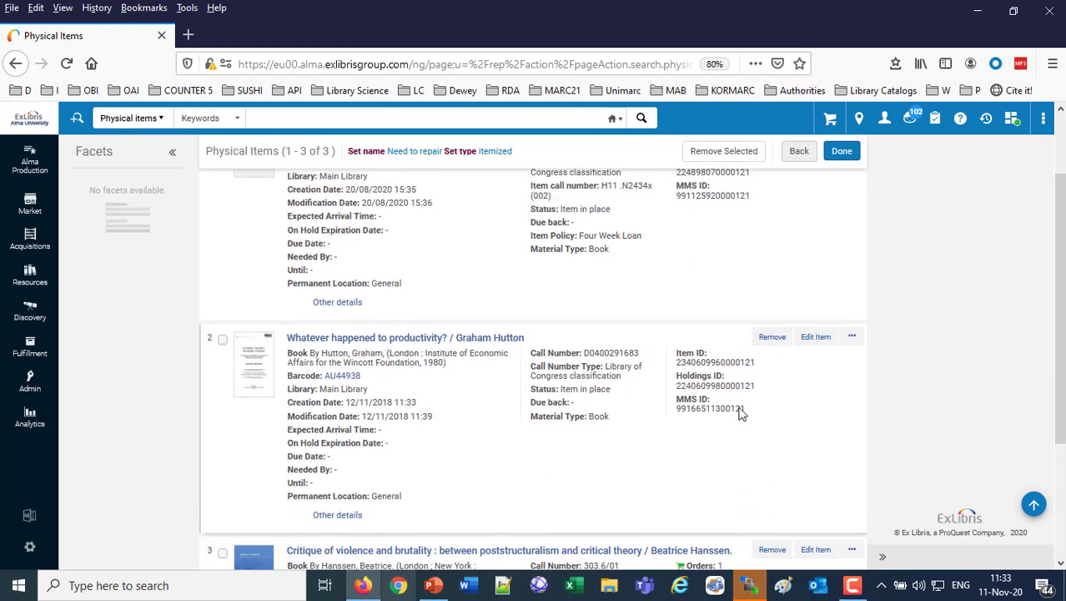
scroll(739, 413, up, 2)
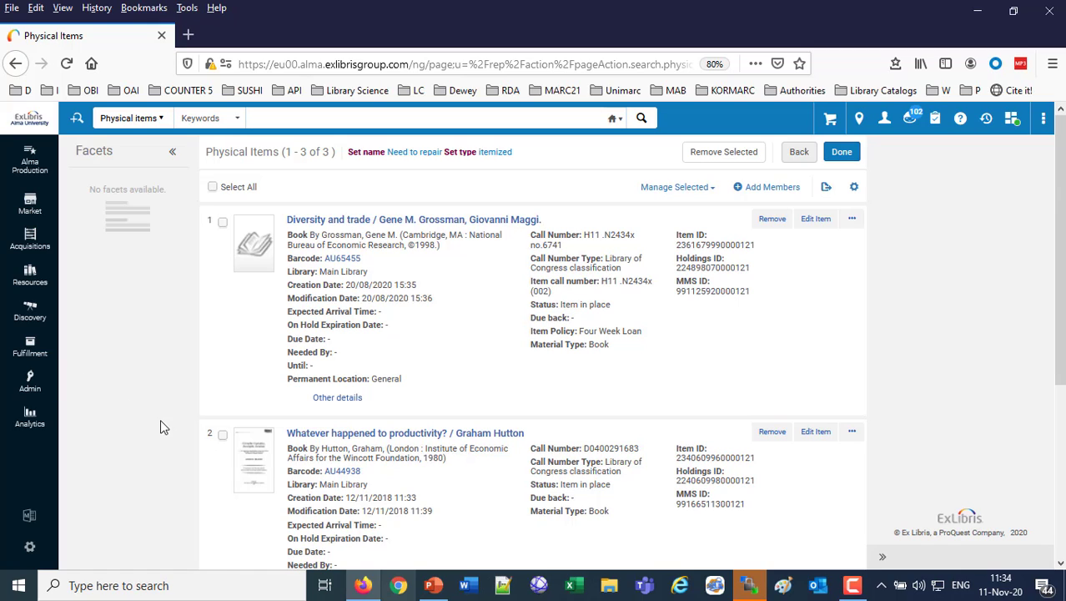
- In Run a Job, filter by Request type and choose Create physical item work orders
click(30, 388)
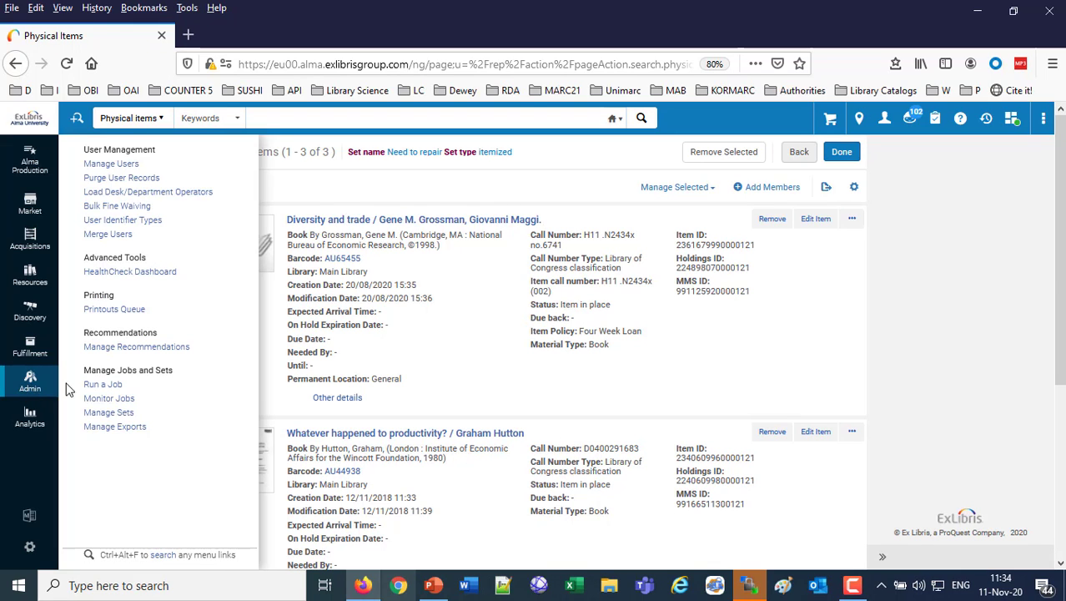
click(98, 386)
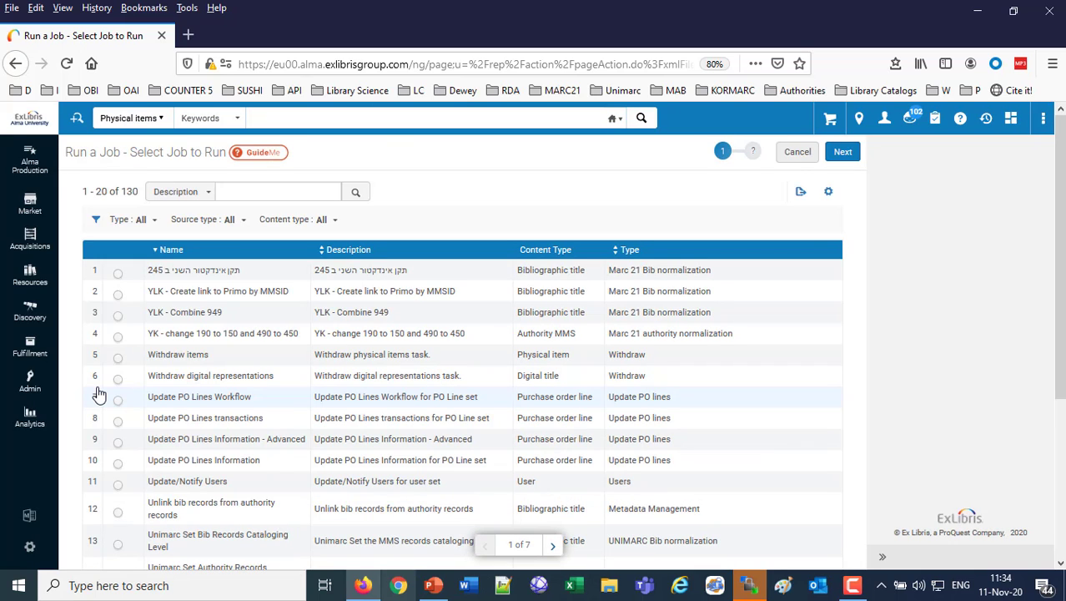
click(140, 220)
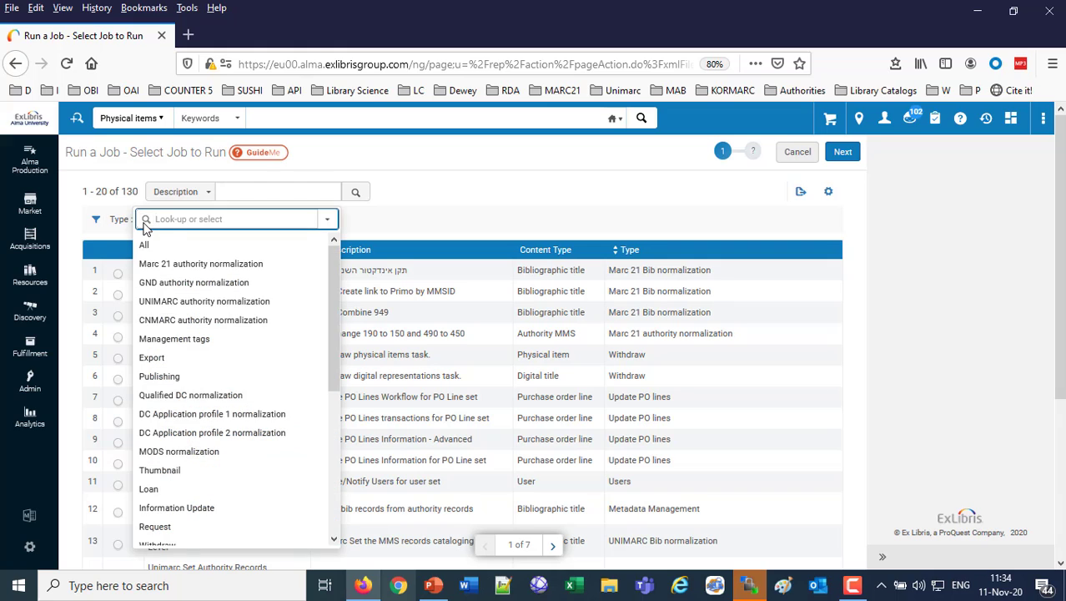
click(158, 527)
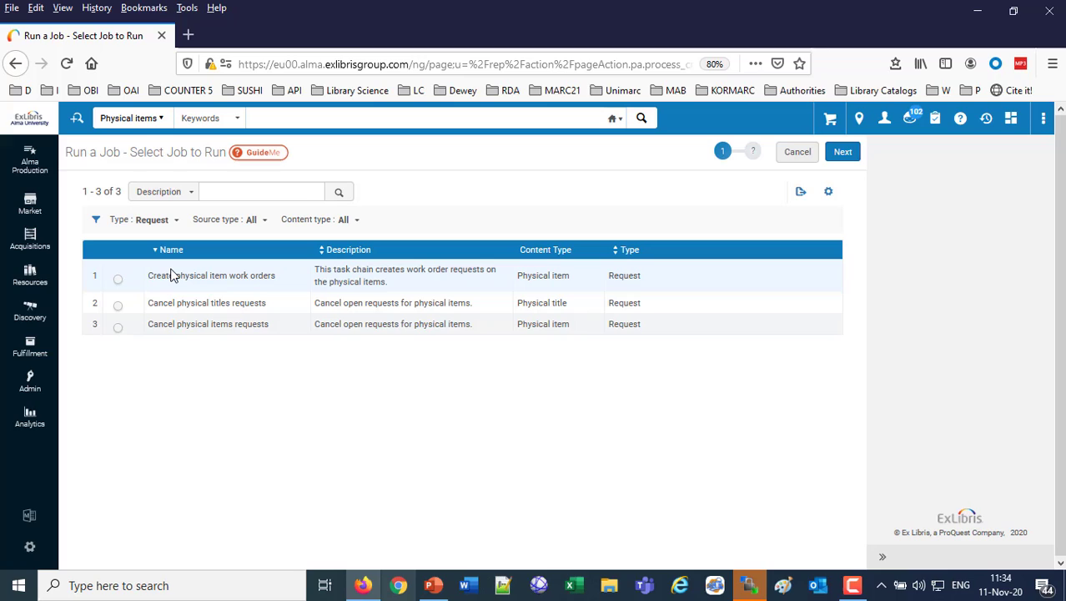
click(118, 281)
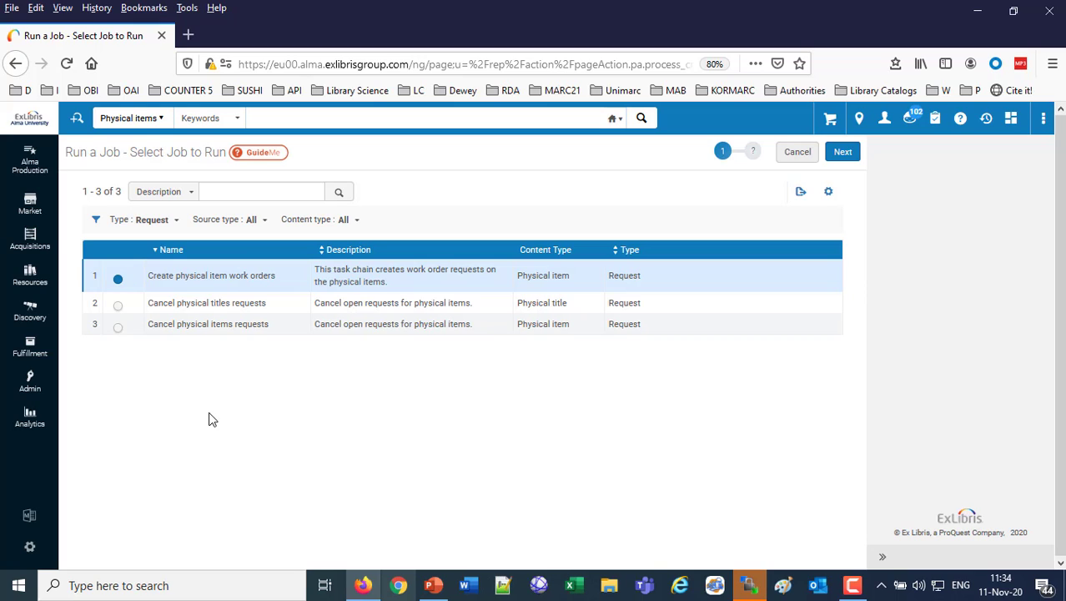
click(845, 154)
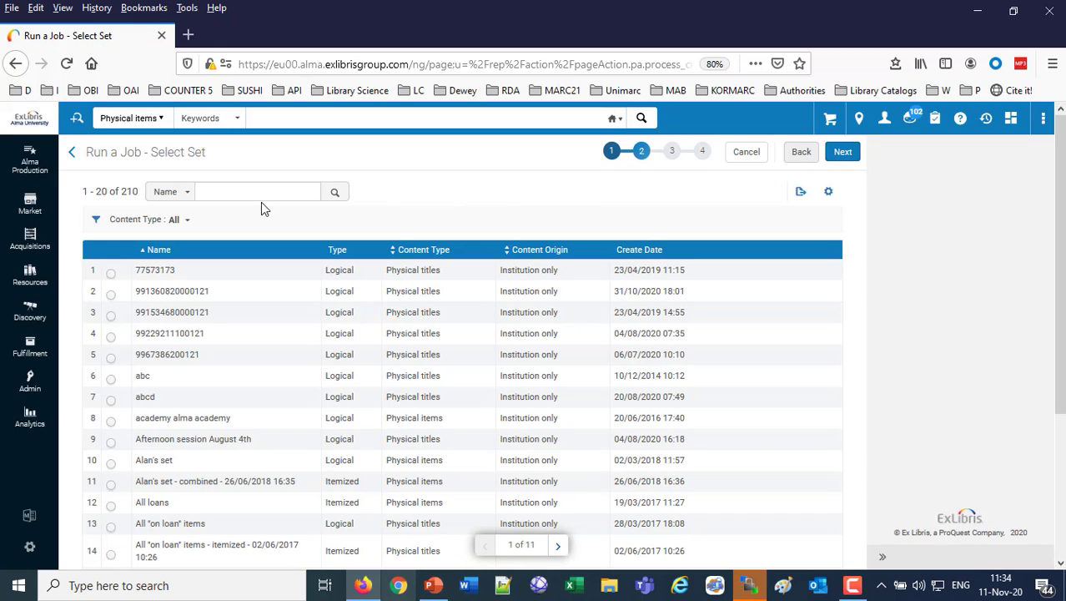
- Search sets for 'need' and select the itemized Need to repair set
click(256, 192)
text(need)
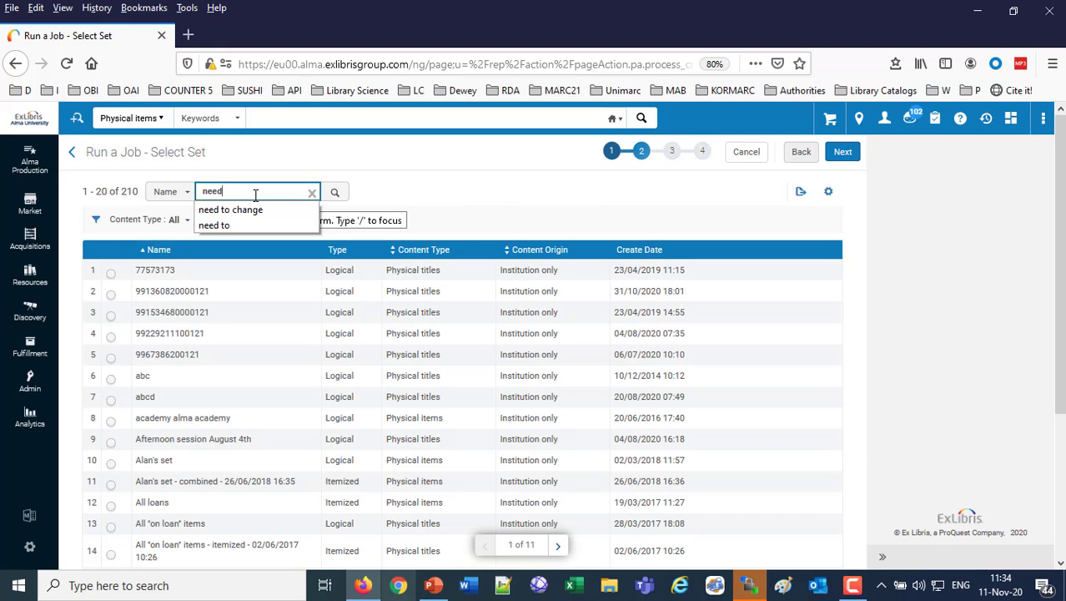
key(Return)
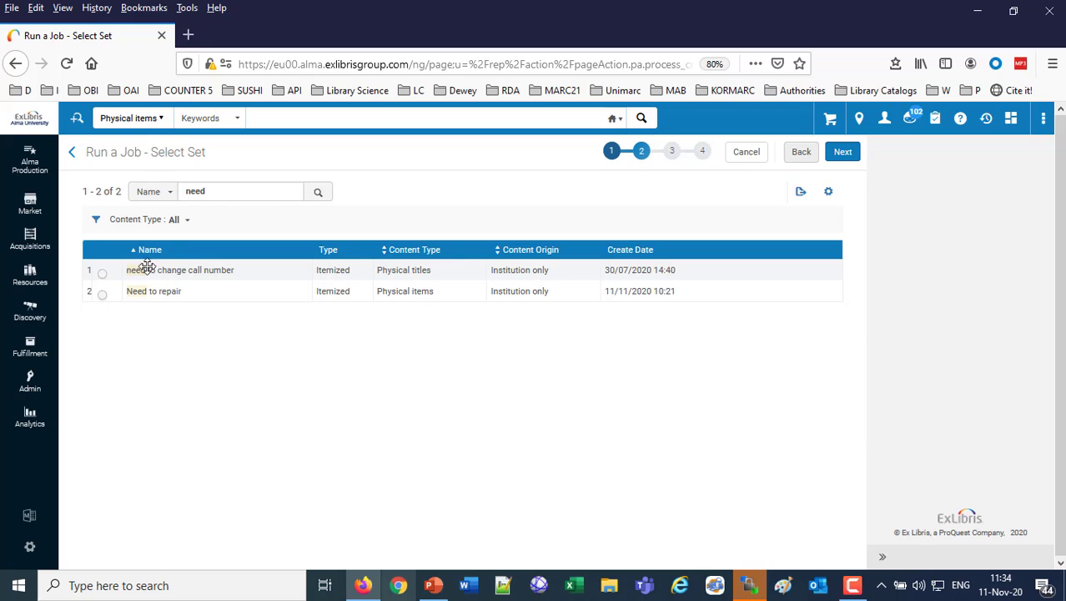
click(102, 293)
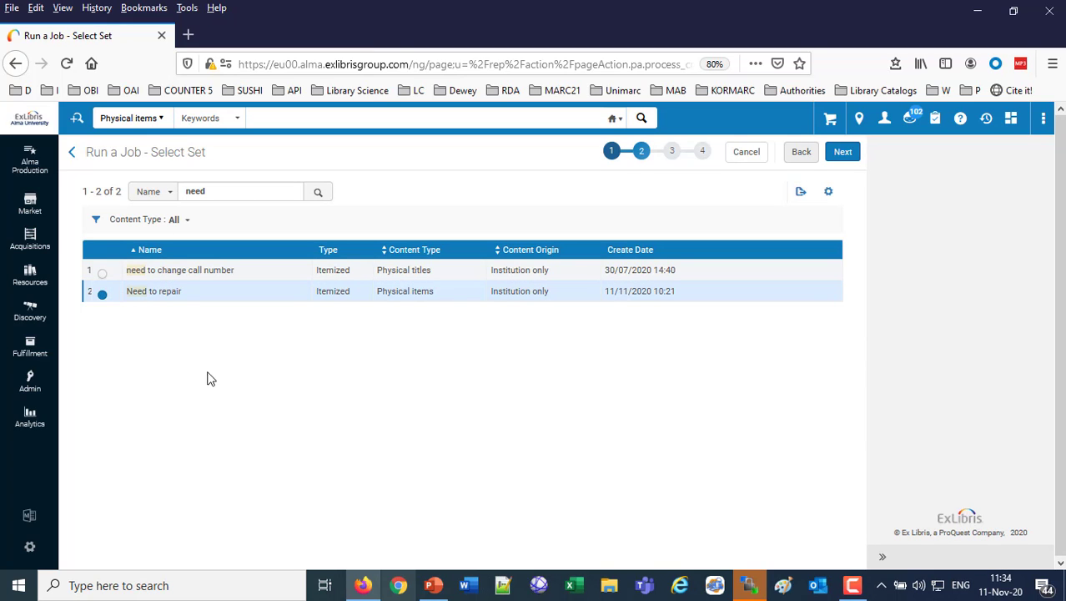
- Set work order type Conservation, department Conservation Laboratory, and do not pick from shelf
click(842, 151)
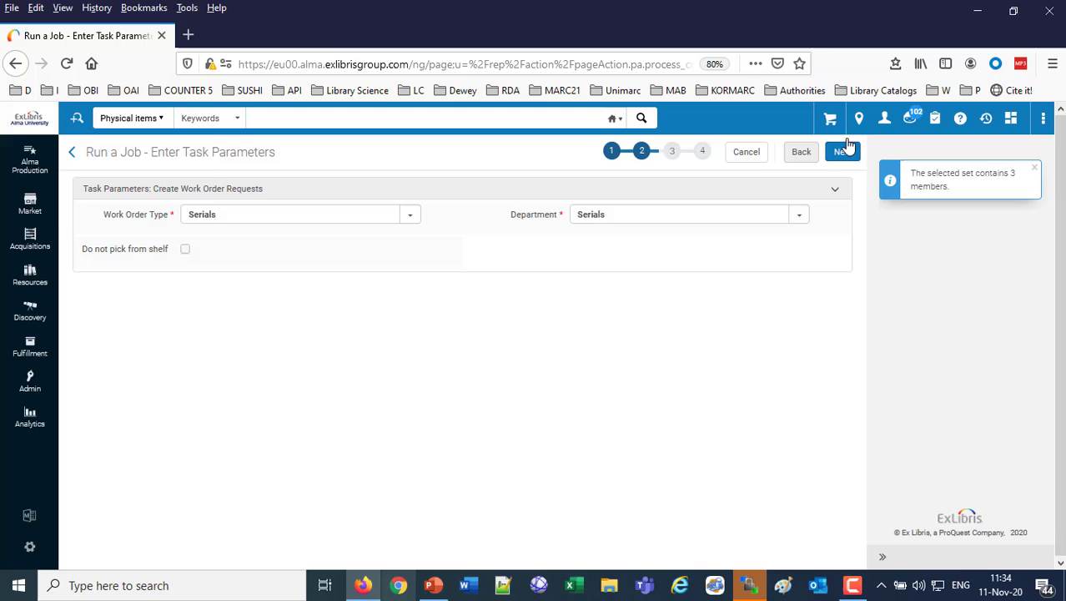
click(845, 149)
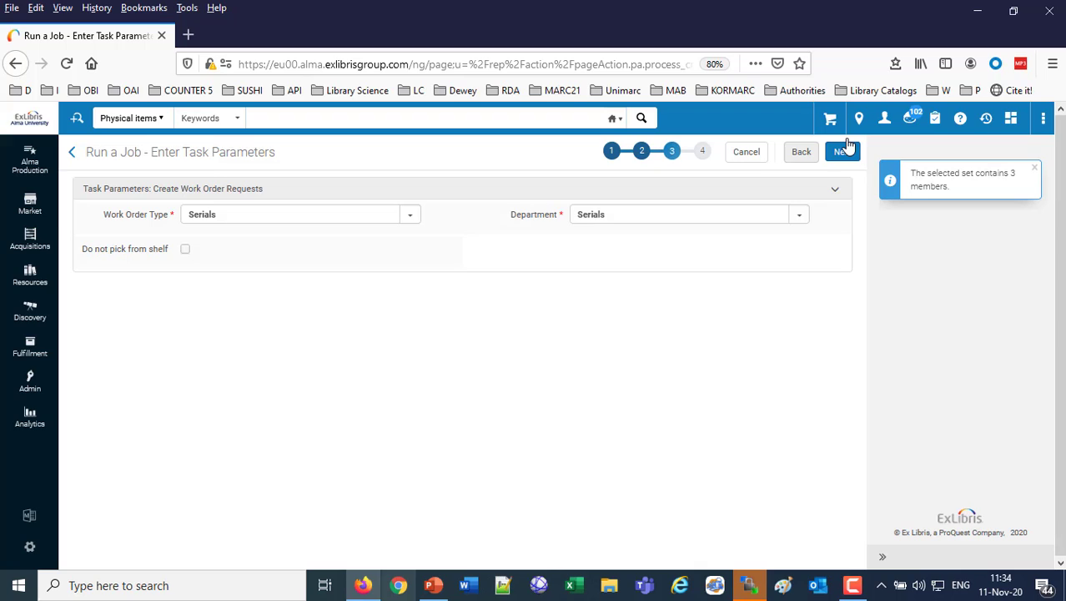
click(410, 218)
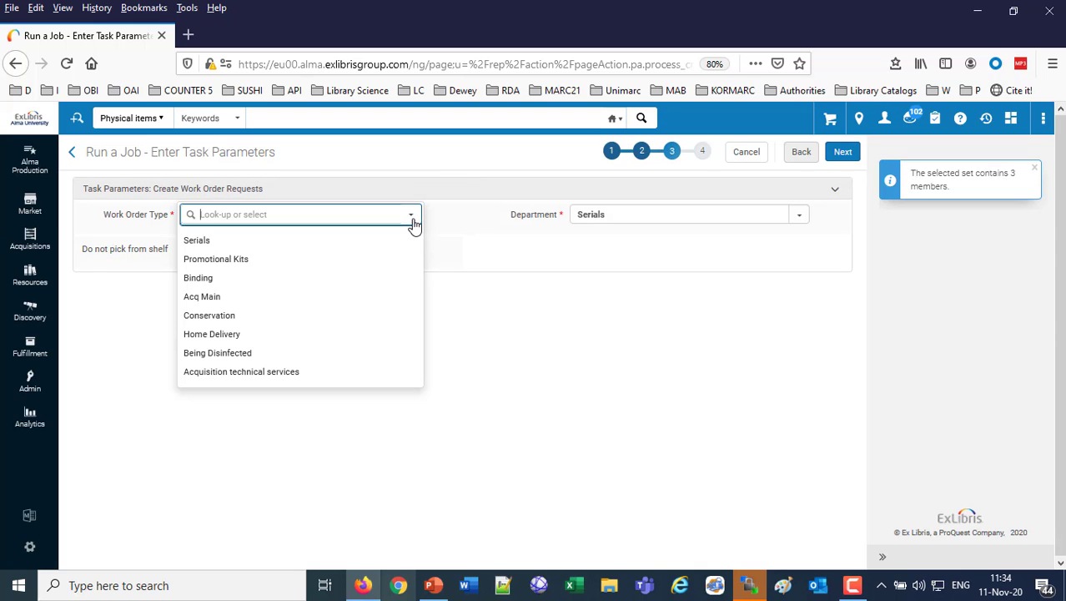
click(220, 317)
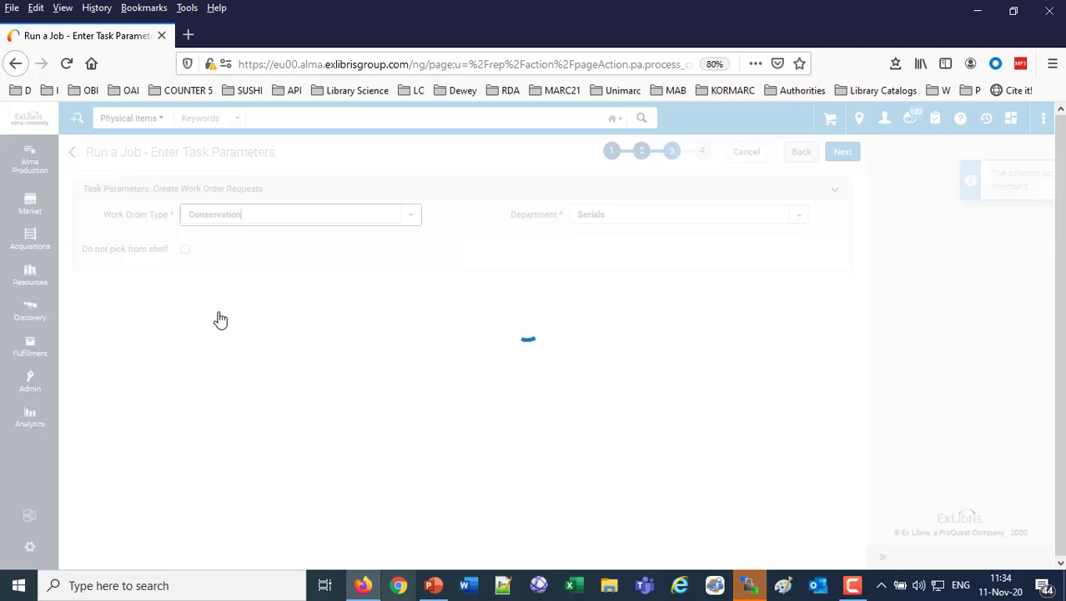
click(697, 215)
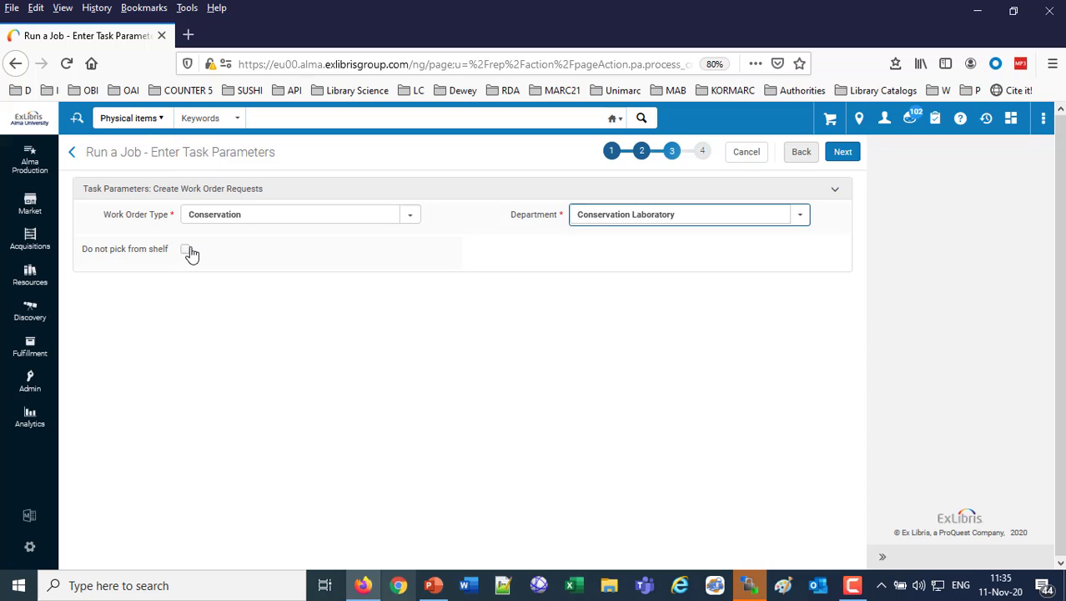
click(186, 250)
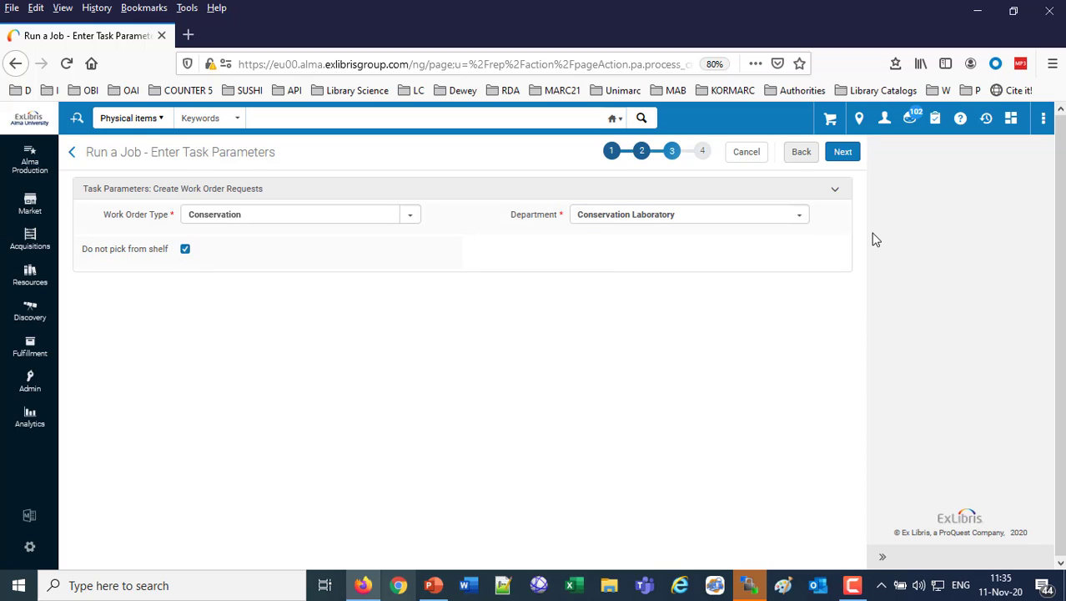
click(844, 152)
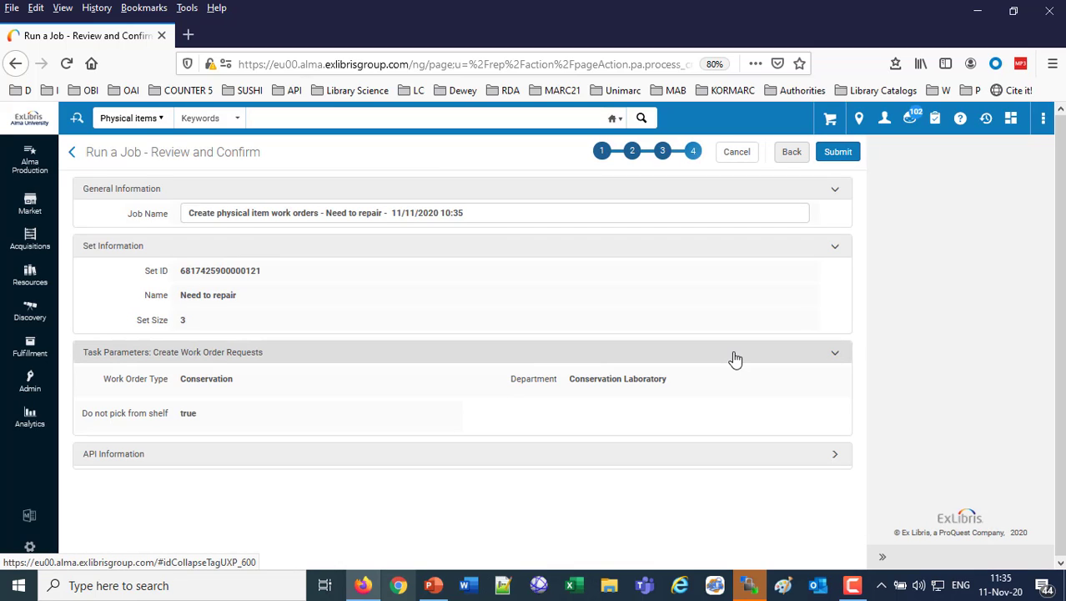
- Submit the 'Create physical item work orders - Need to repair' job
click(841, 153)
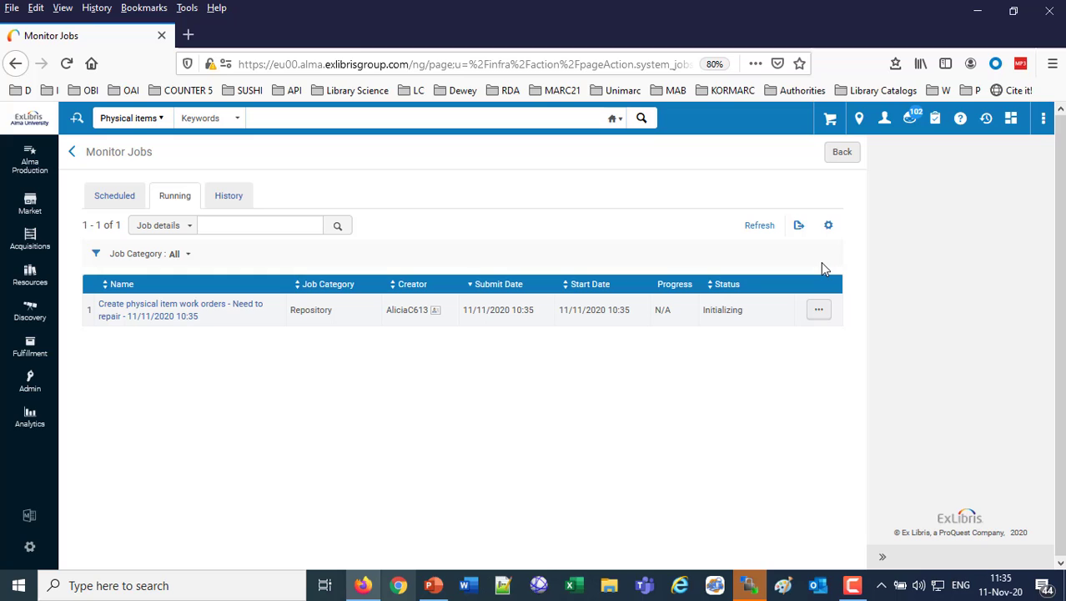
- Refresh Monitor Jobs, then search All Sets in Manage Sets for 'repair'
click(759, 223)
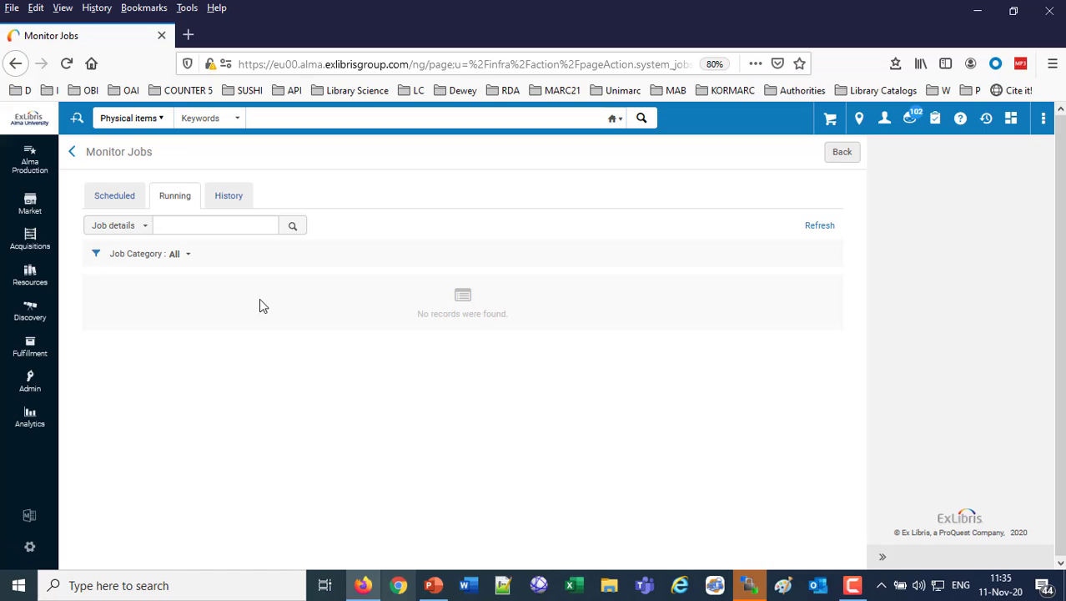
click(29, 387)
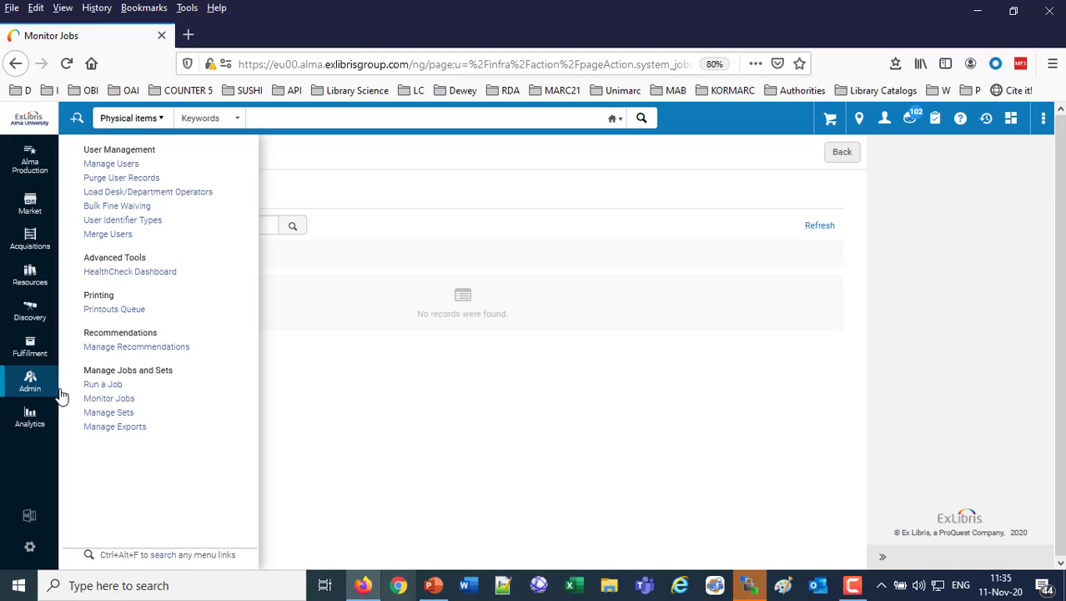
click(106, 412)
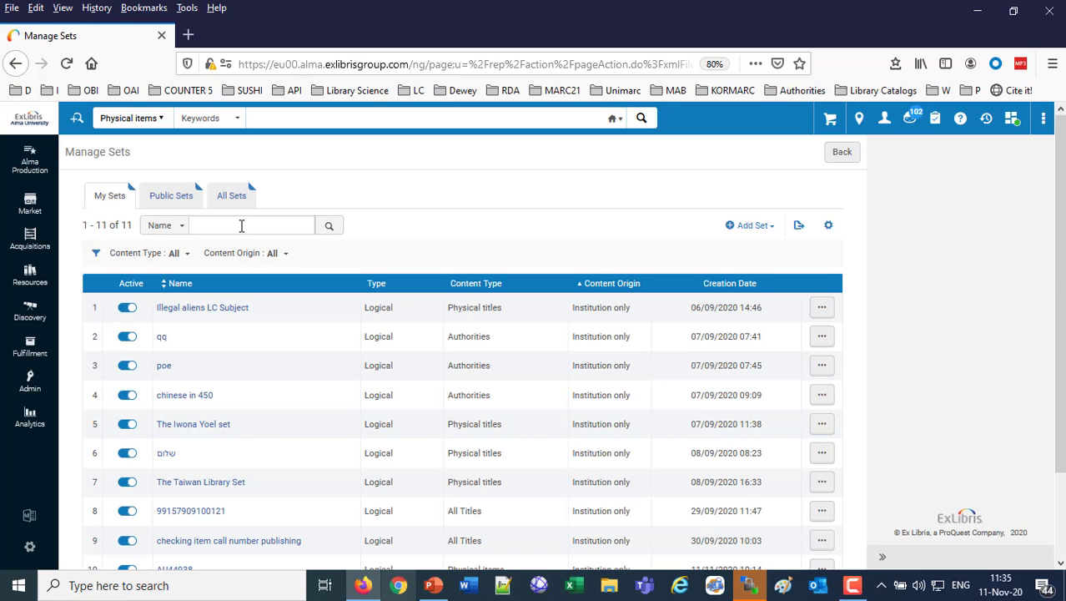
click(233, 197)
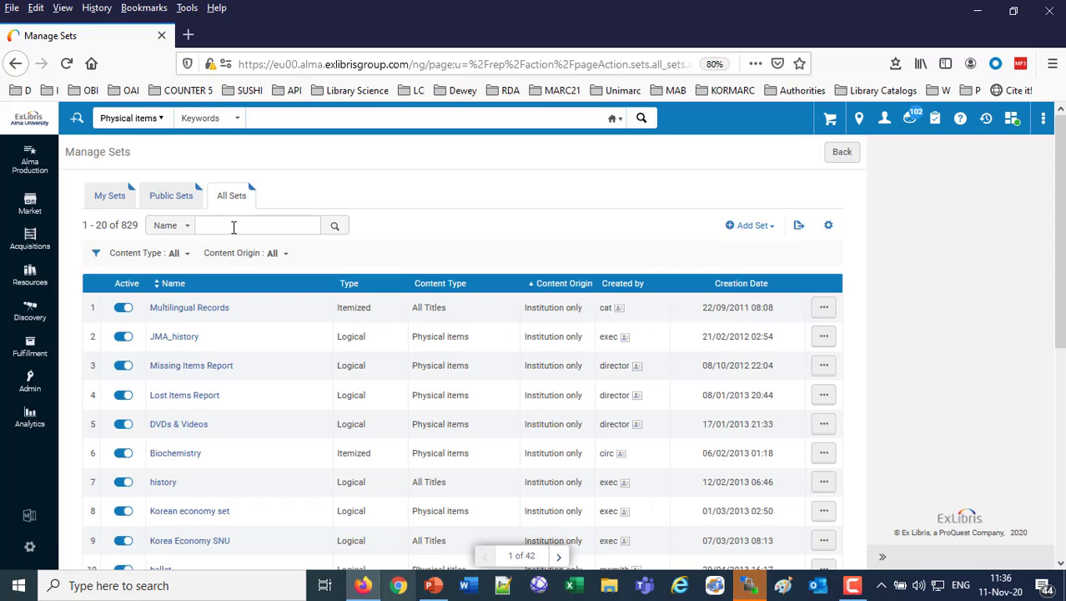
click(234, 226)
text(repair)
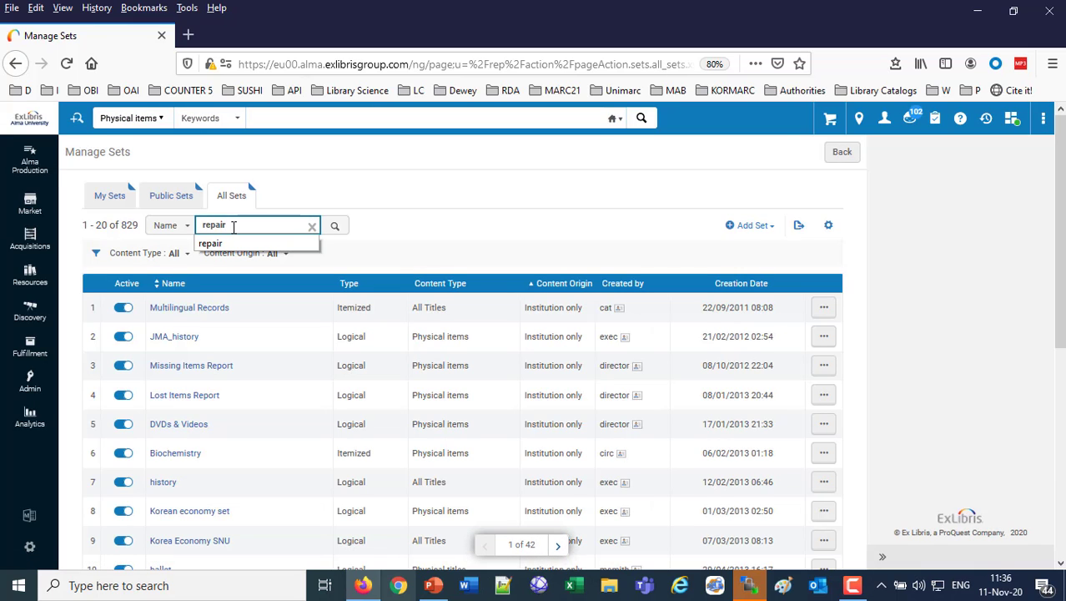
key(Return)
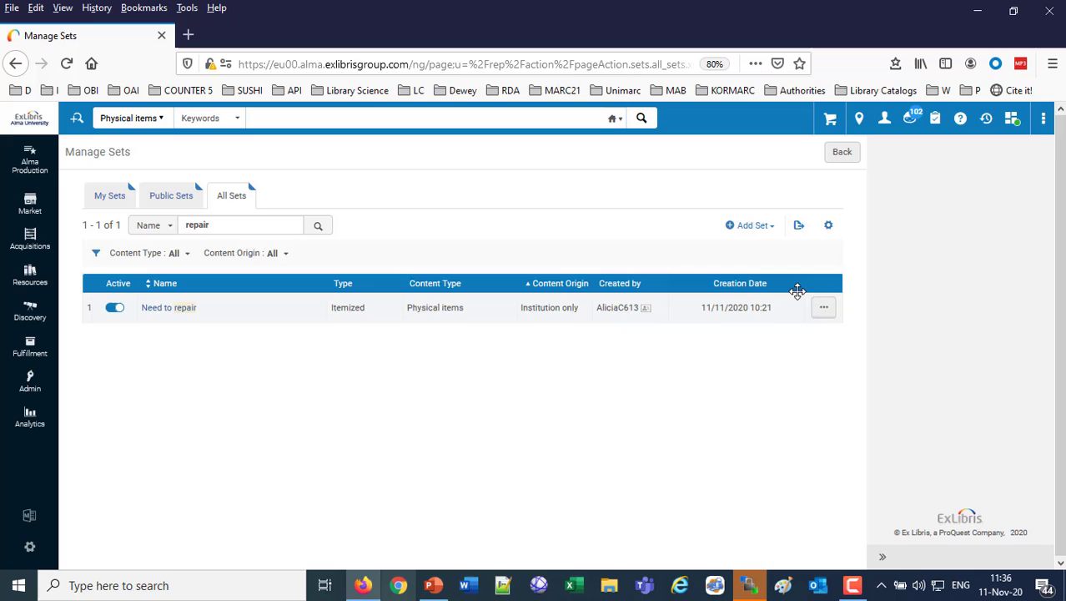
- Review each Need to repair member's Conservation process and Conservation Laboratory location
click(823, 310)
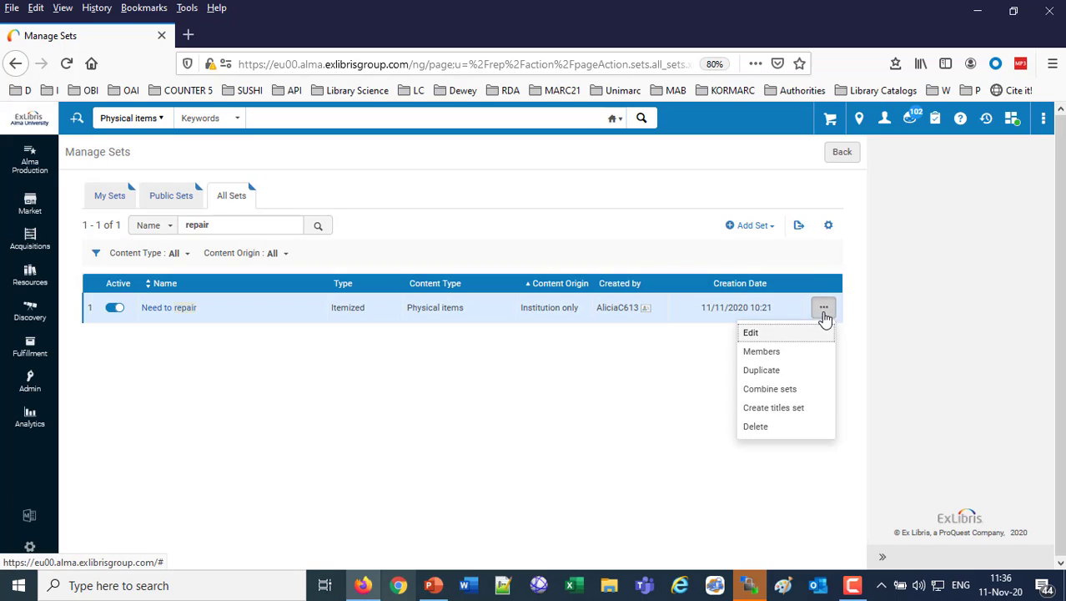
click(767, 351)
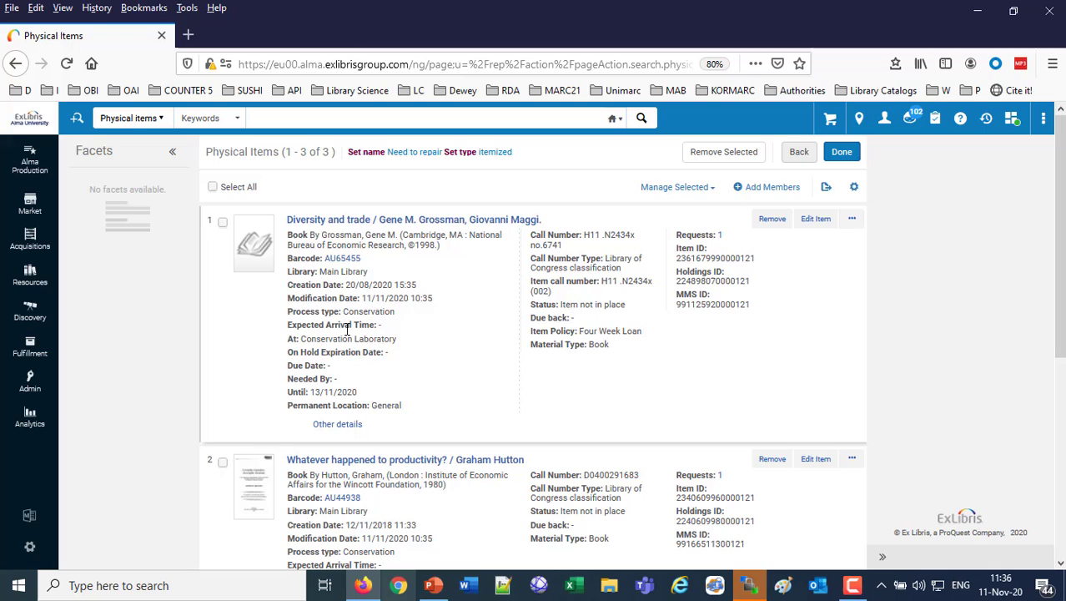
double_click(365, 340)
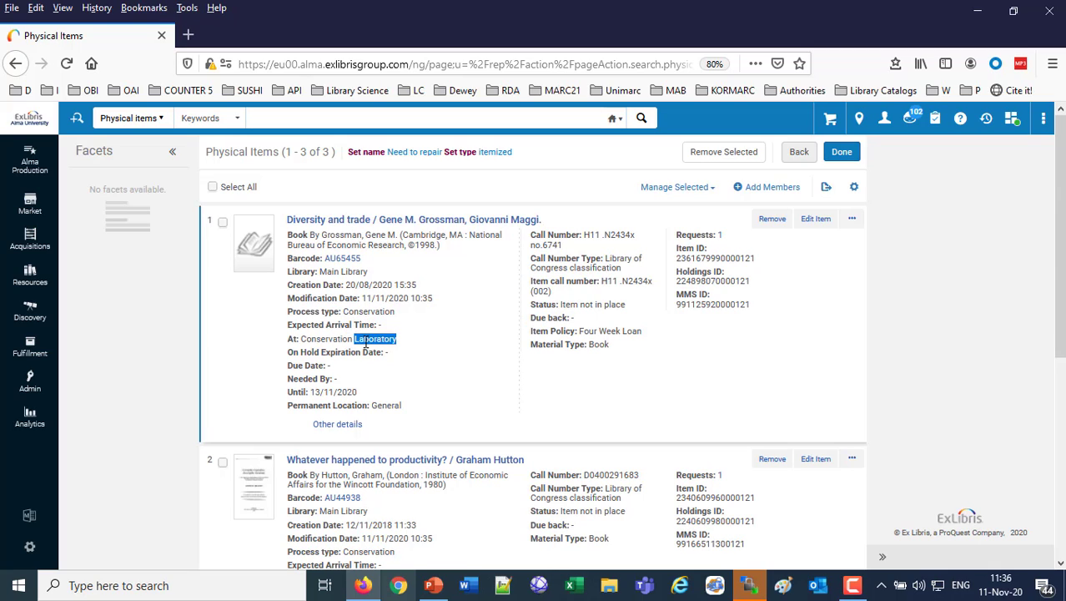
click(453, 345)
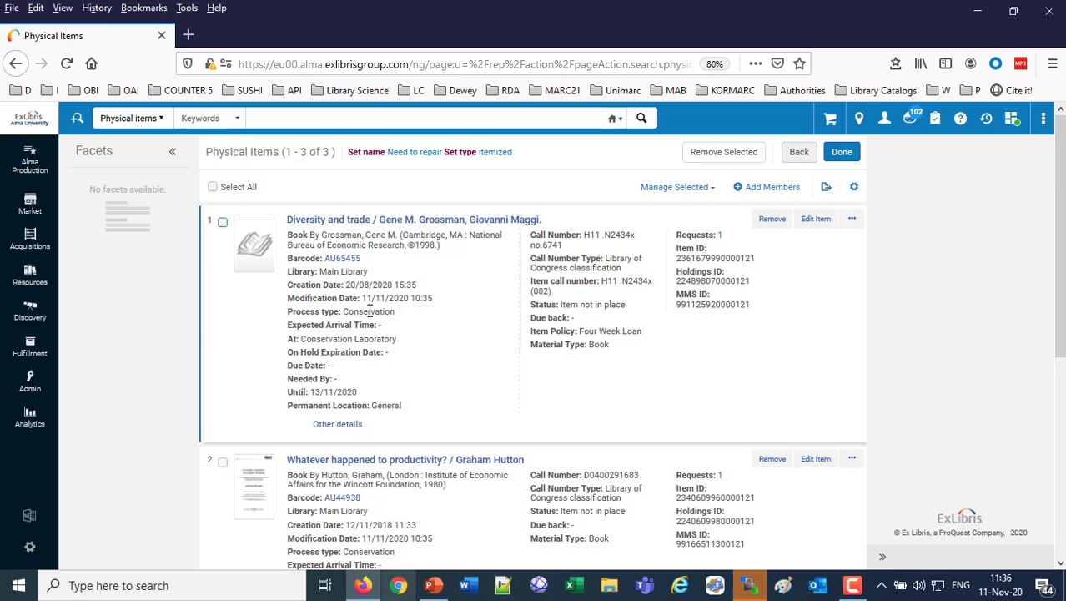
scroll(454, 363, down, 3)
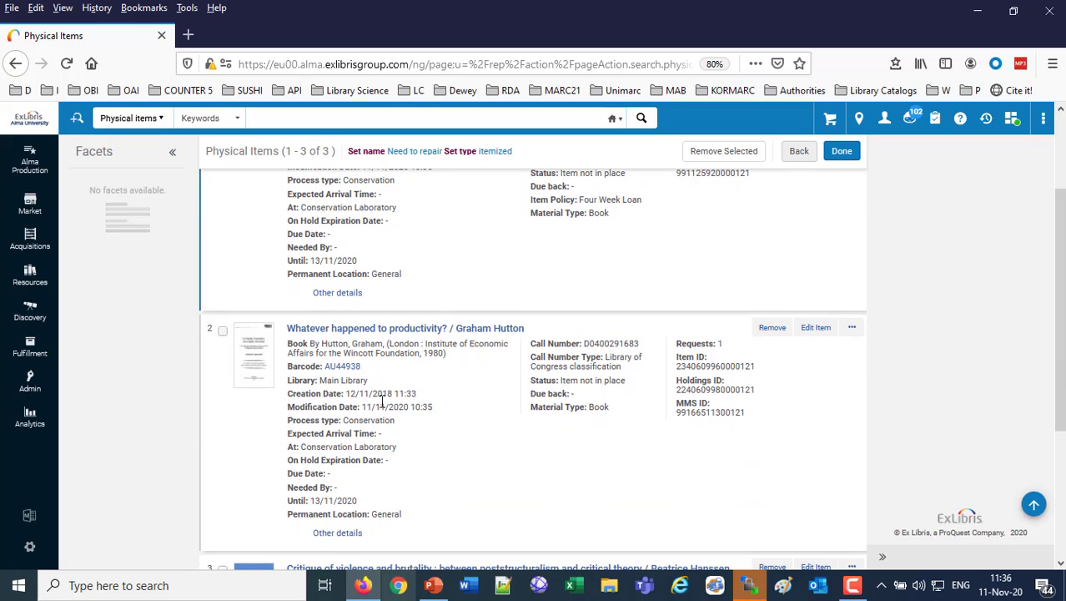
double_click(360, 447)
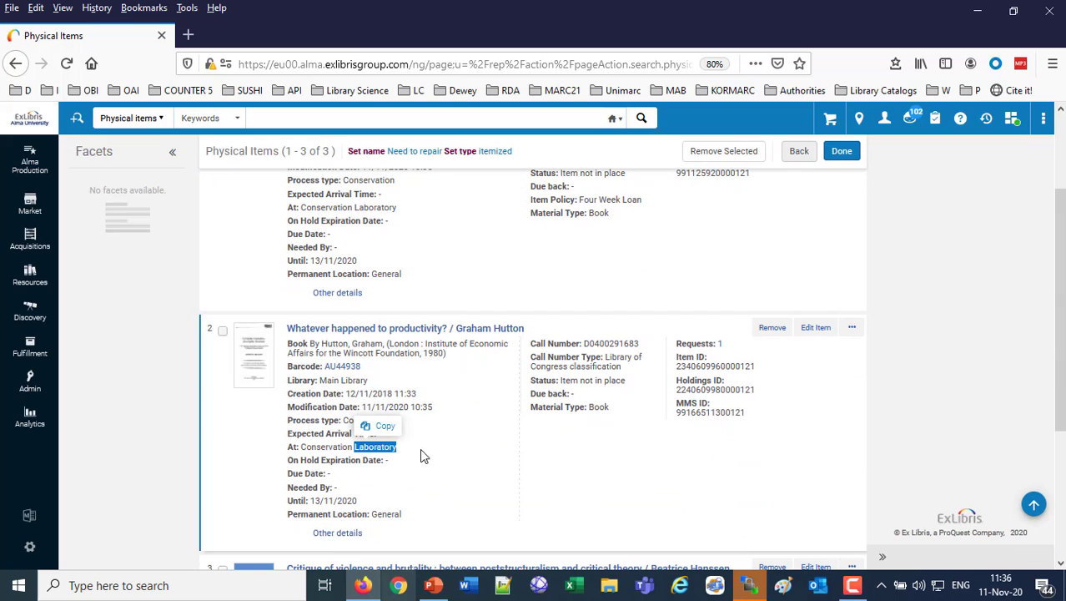
scroll(421, 450, down, 5)
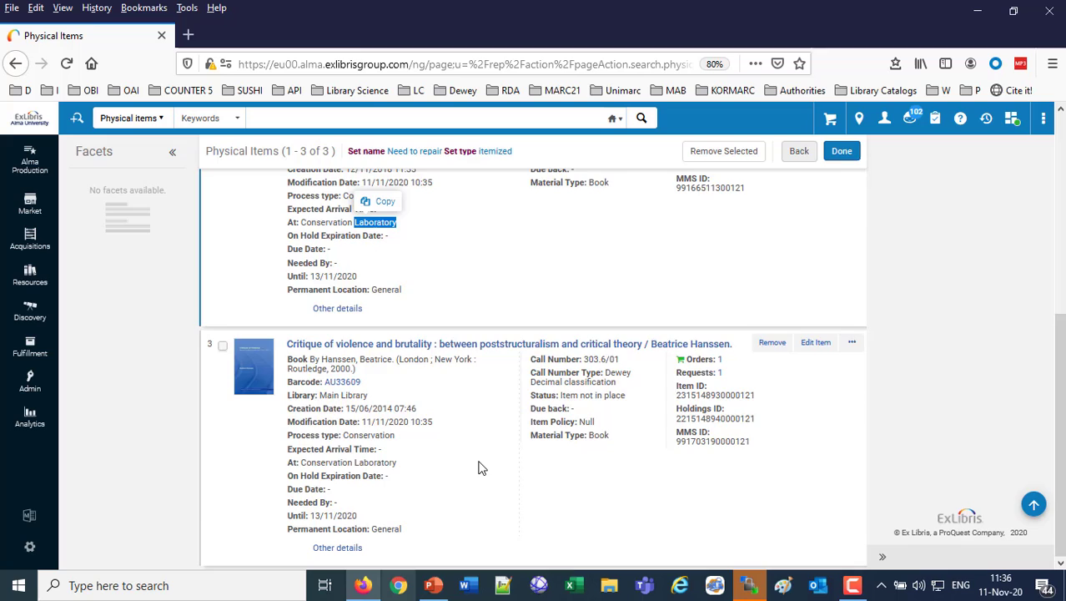
scroll(373, 448, up, 8)
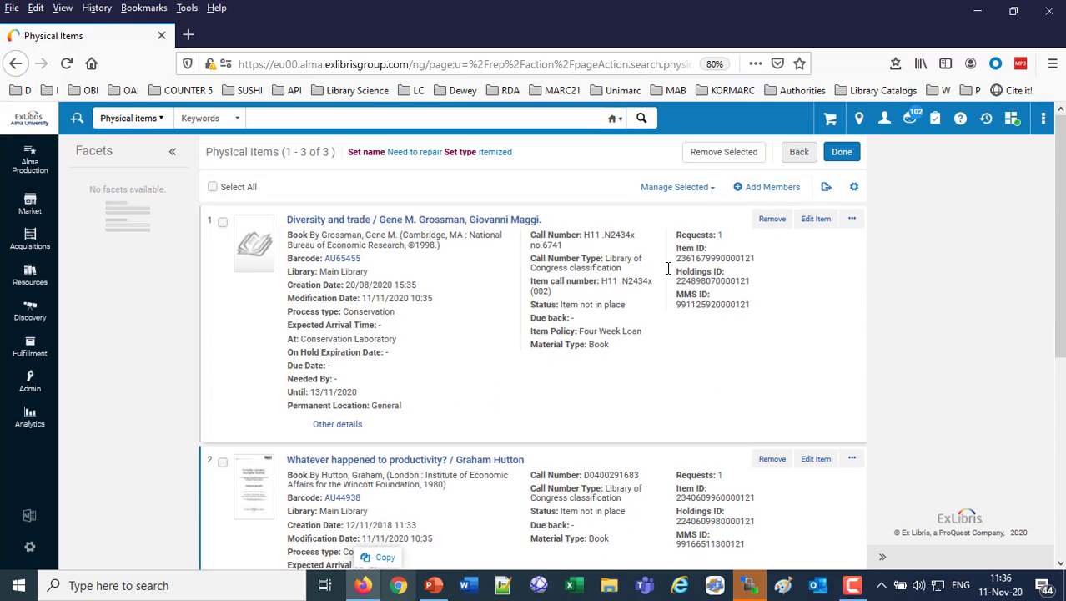
- View item 1's Conservation request for 'Diversity and trade', In Process at Conservation Laboratory
click(719, 237)
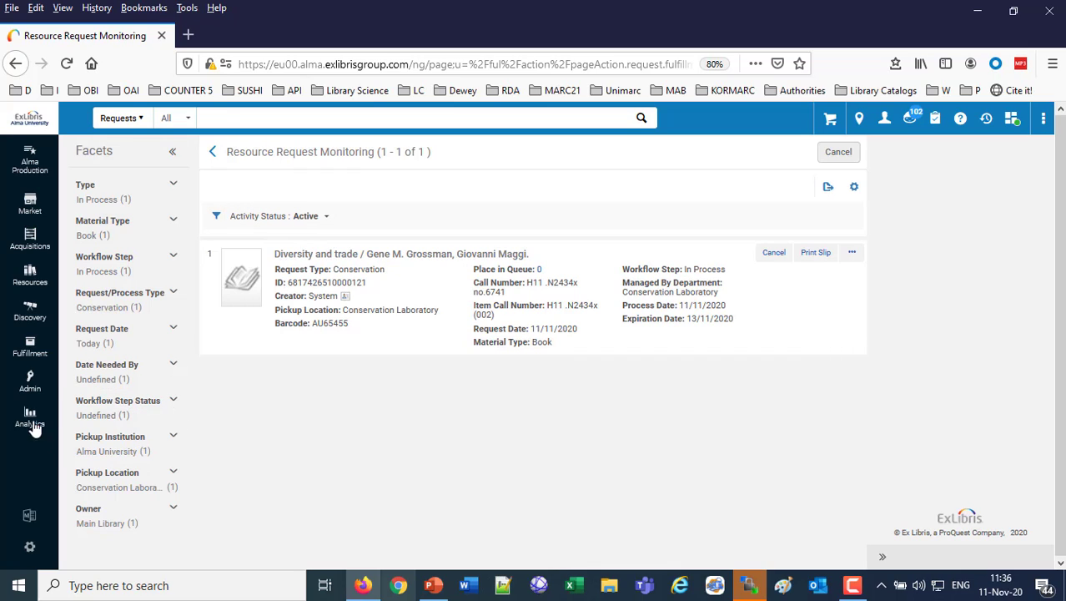
click(30, 346)
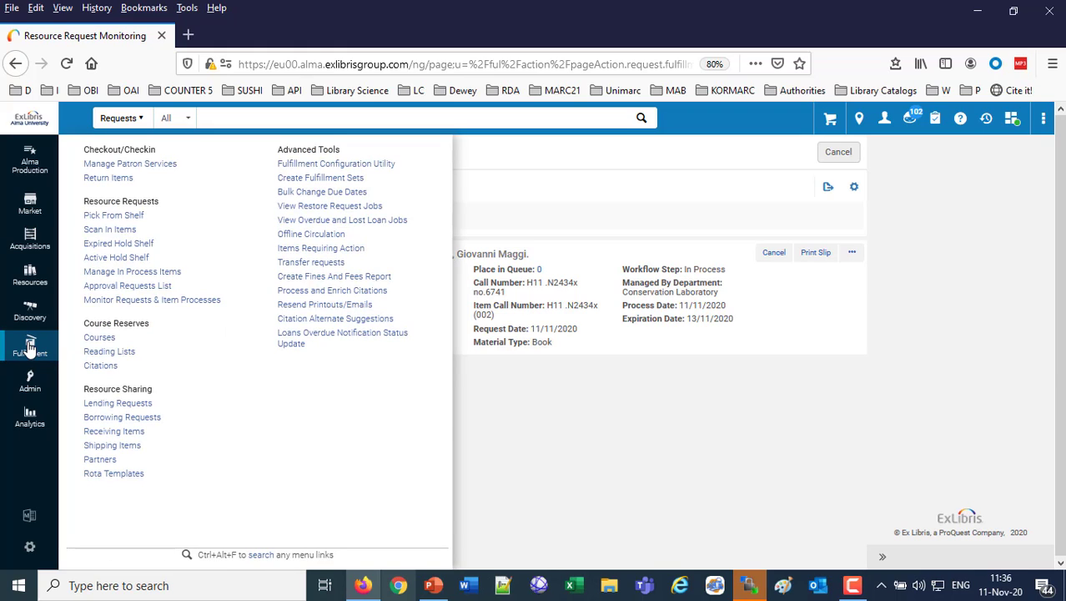
- Monitor all requests and item processes, filtered by Request Date 'Today' to show the 3 work orders
click(152, 302)
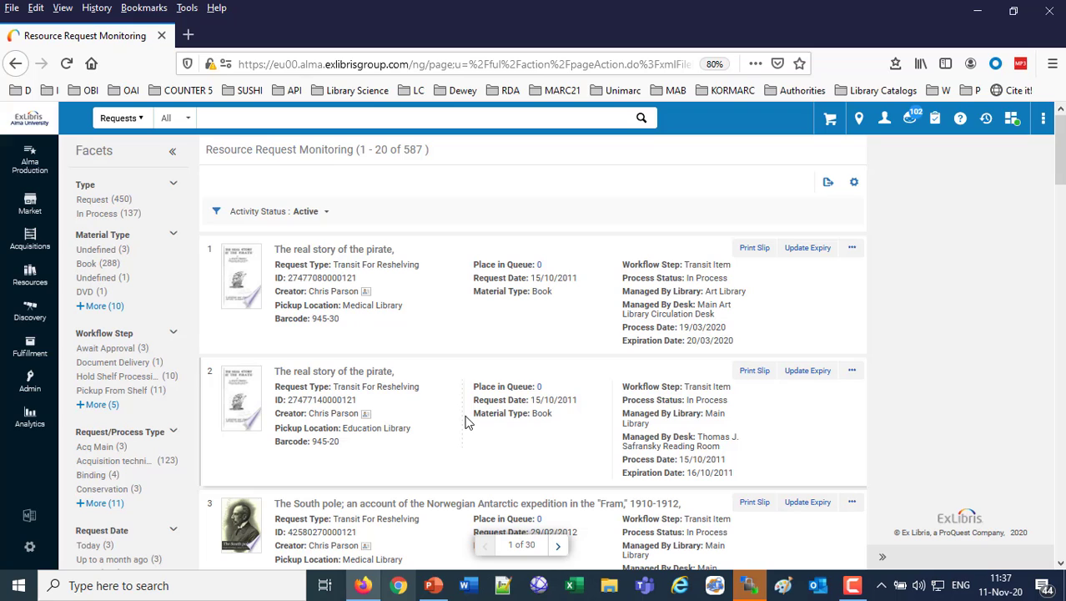
scroll(469, 371, down, 3)
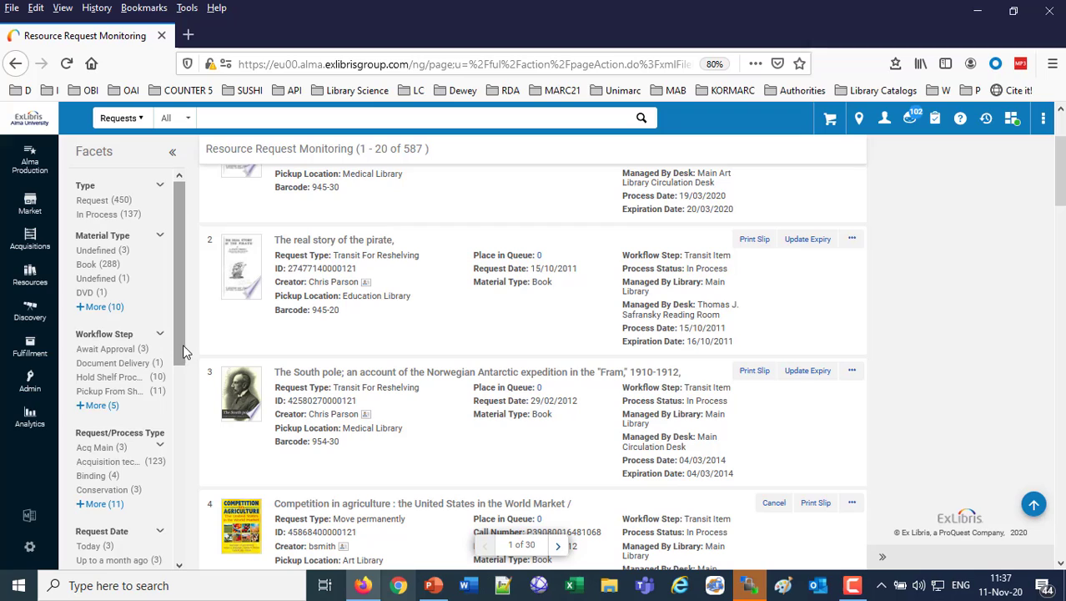
drag(182, 344, 185, 396)
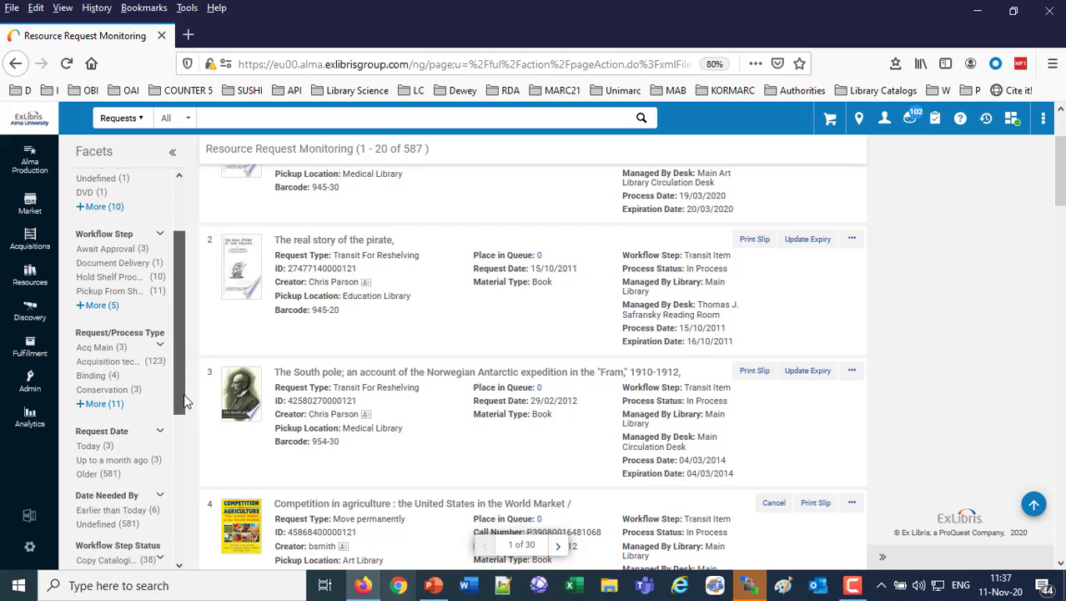
click(109, 452)
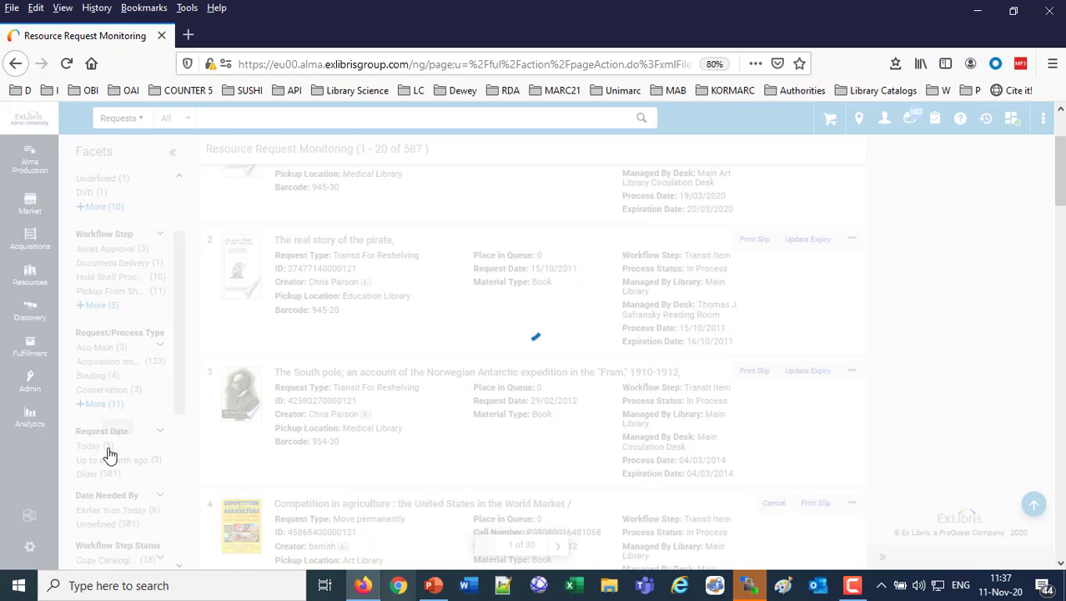